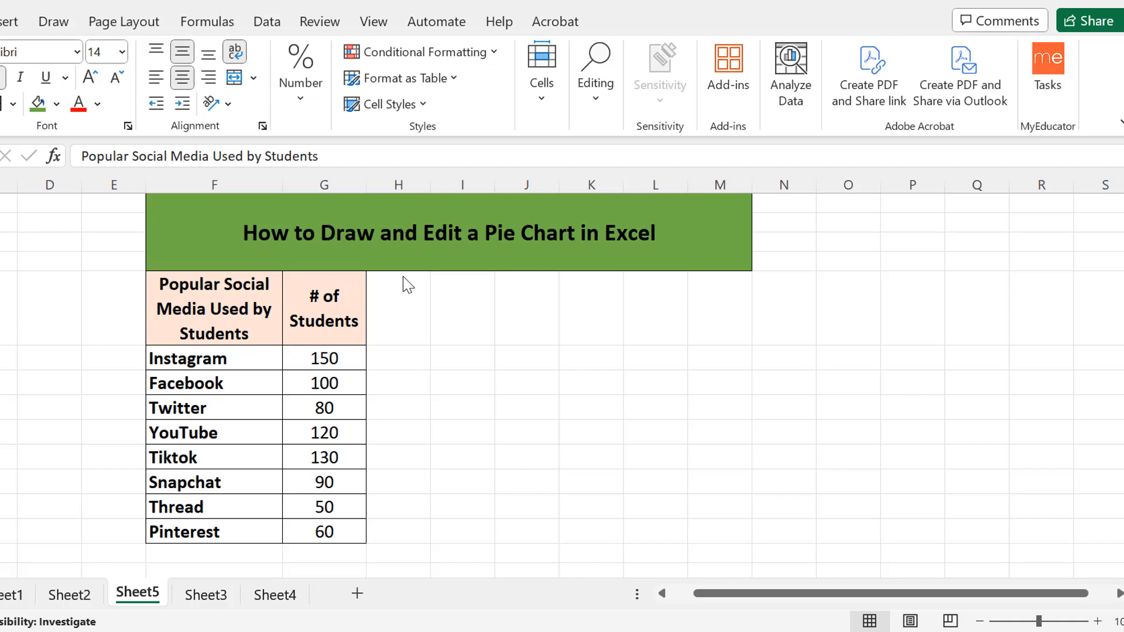
{"action": "left_click", "coordinate": [213, 320]}
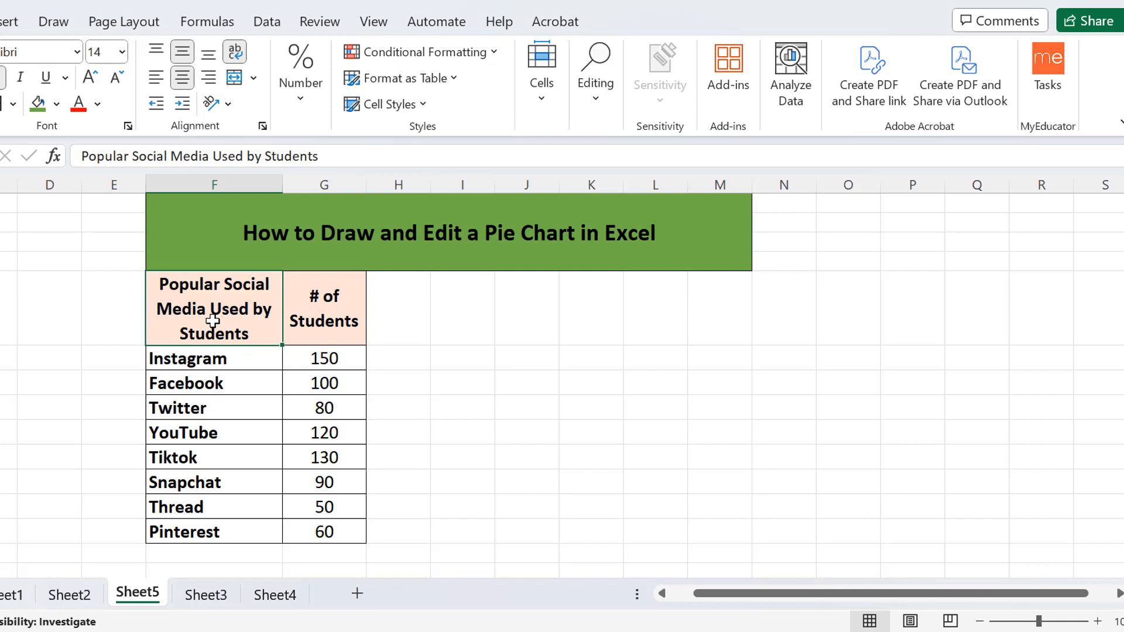
{"action": "left_click_drag", "start_coordinate": [212, 321], "coordinate": [317, 540]}
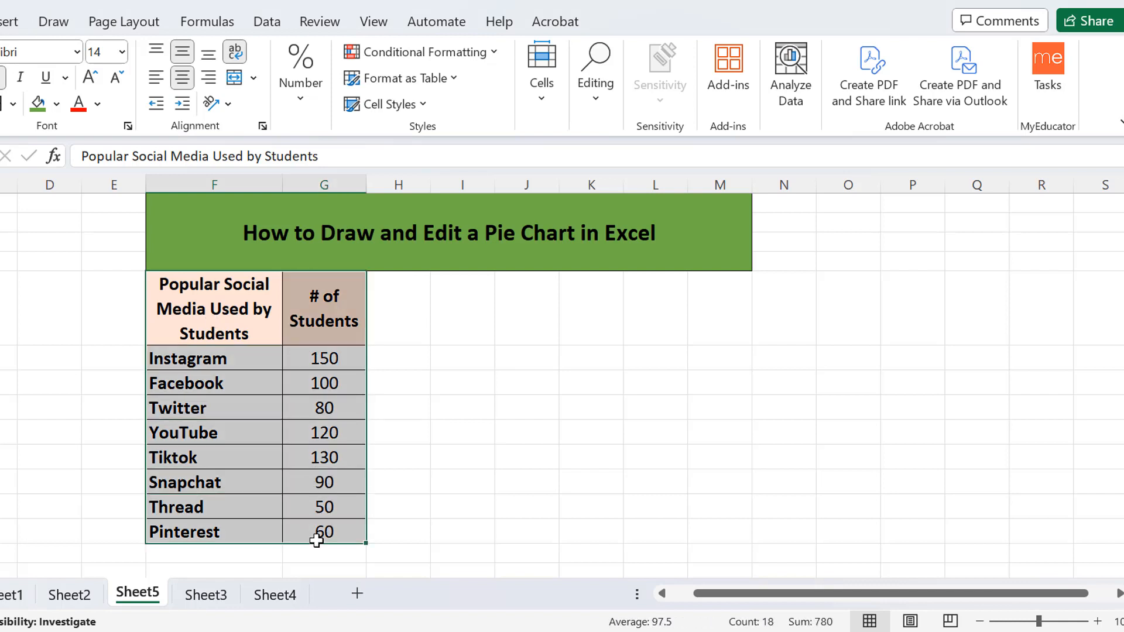
{"action": "left_click", "coordinate": [411, 486]}
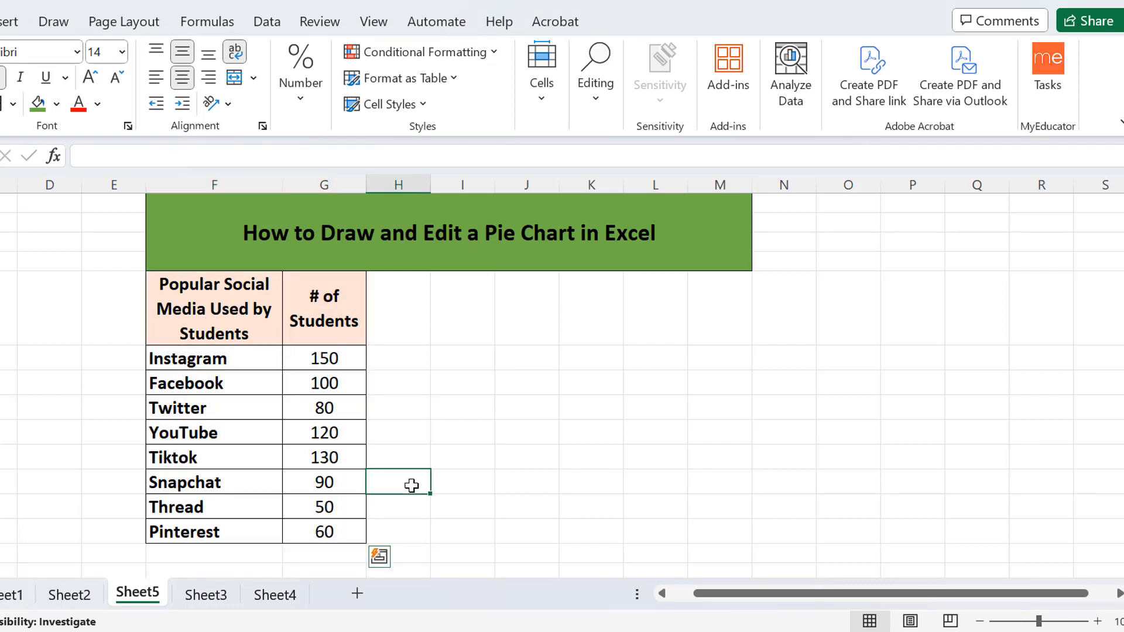
{"action": "left_click_drag", "start_coordinate": [327, 353], "coordinate": [325, 532]}
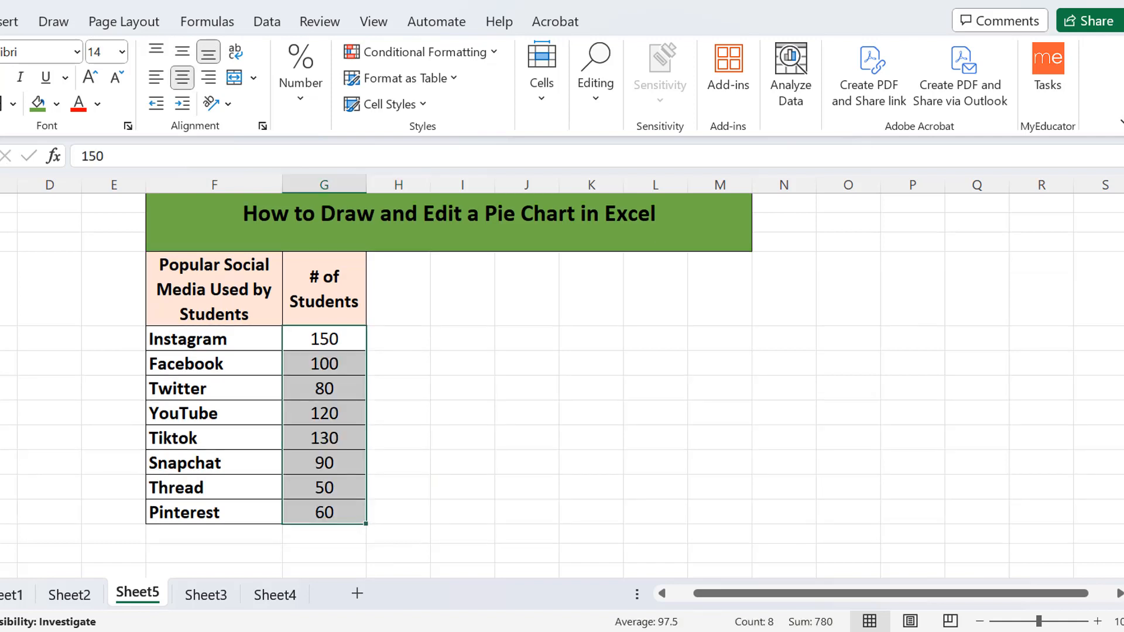
{"action": "left_click", "coordinate": [689, 424]}
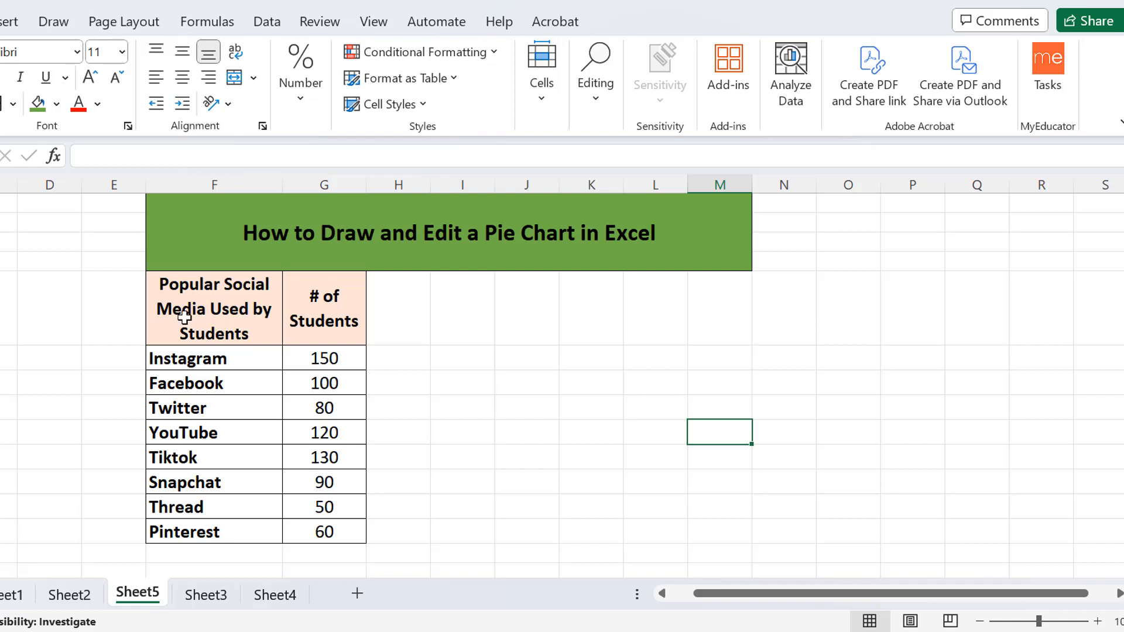
- Insert a 2-D pie chart from the whole social media table, headers included, and fit it right beside the table
{"action": "left_click_drag", "start_coordinate": [185, 316], "coordinate": [331, 512]}
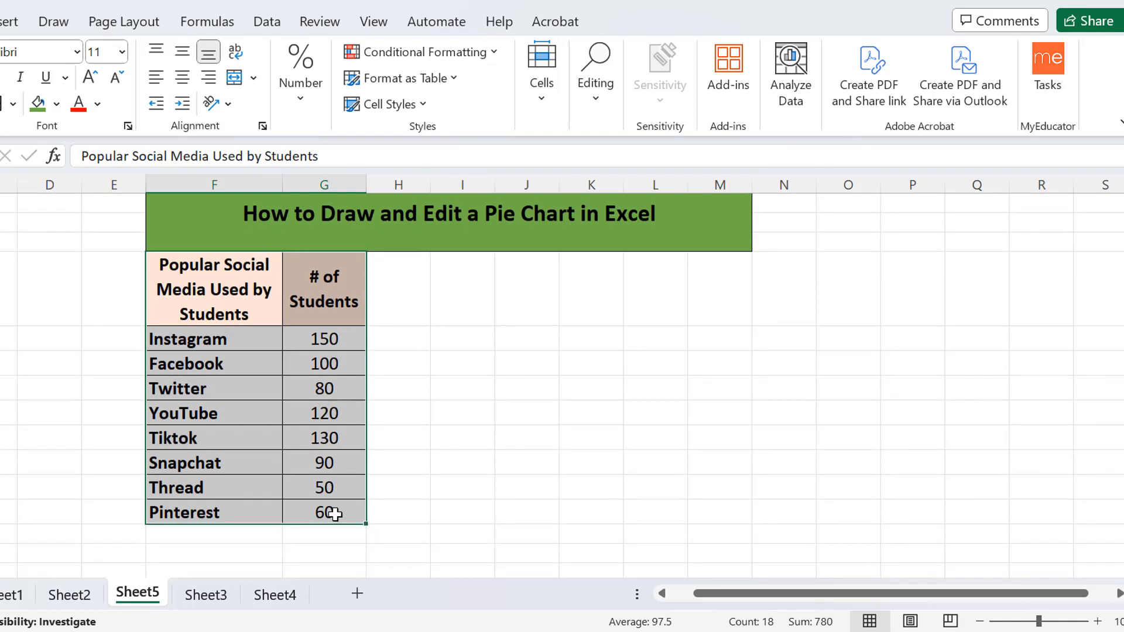
{"action": "left_click_drag", "start_coordinate": [1123, 404], "coordinate": [1123, 391]}
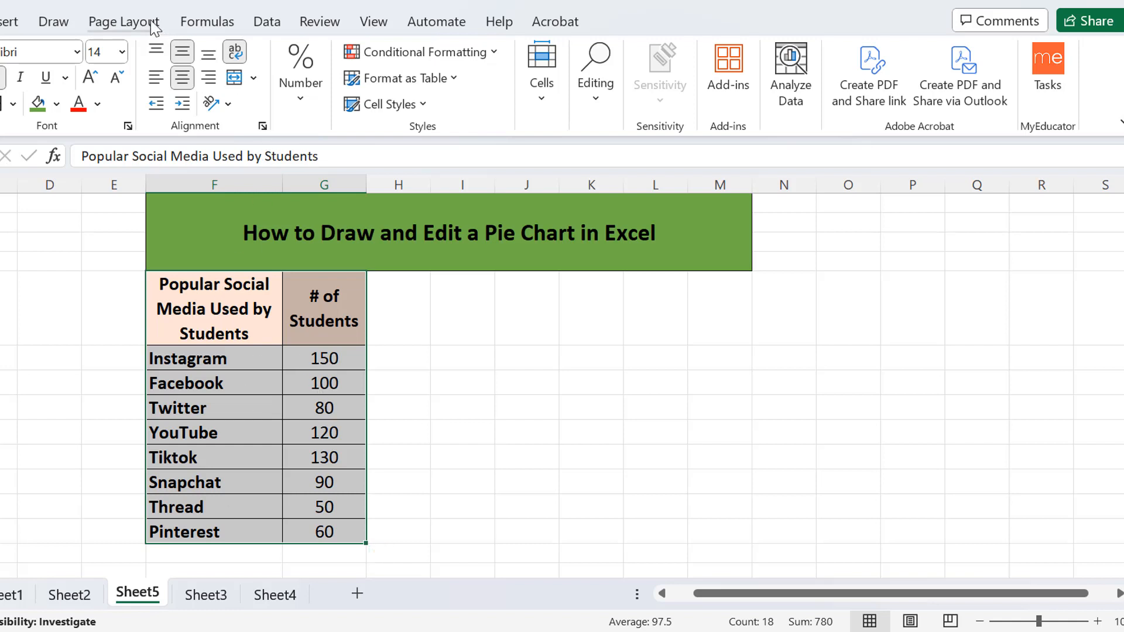
{"action": "left_click", "coordinate": [10, 23]}
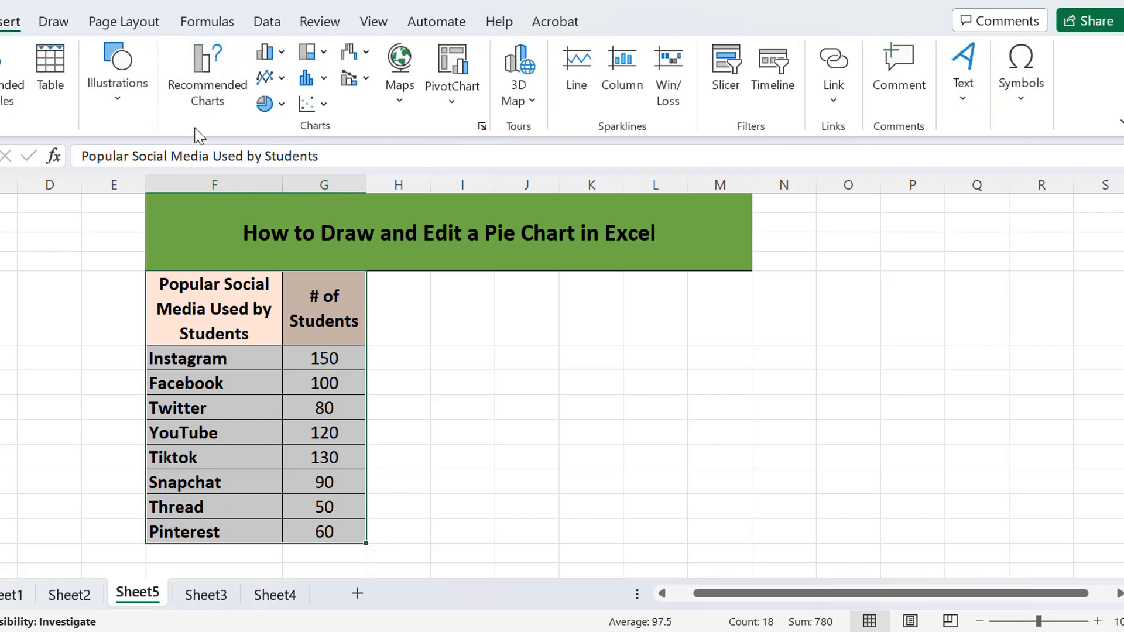
{"action": "left_click", "coordinate": [283, 105]}
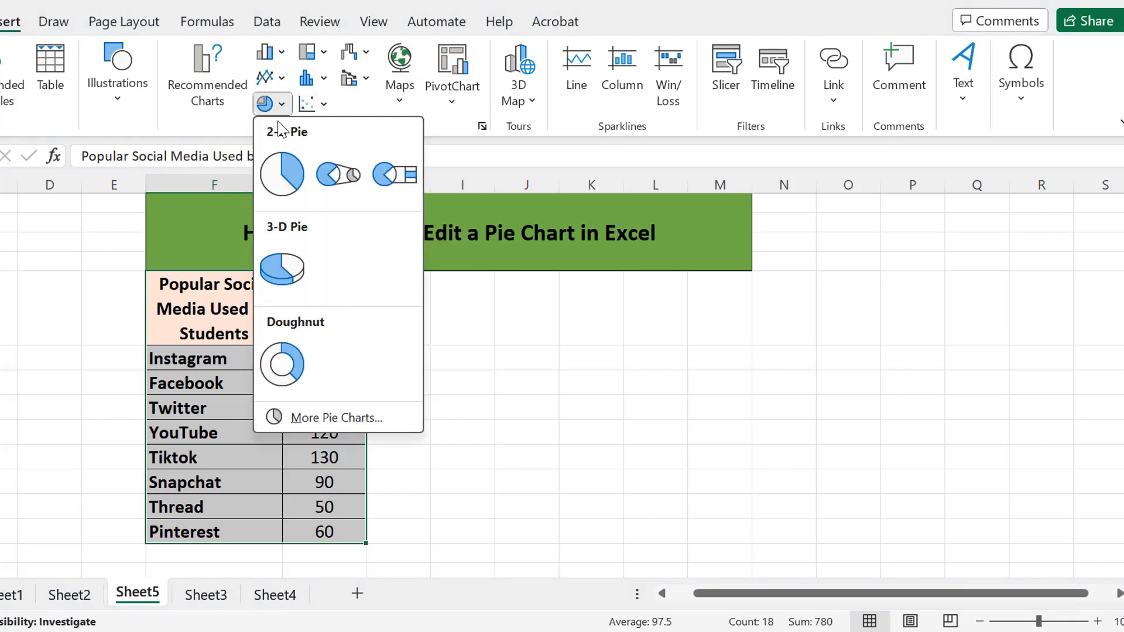
{"action": "left_click", "coordinate": [271, 164]}
{"action": "left_click_drag", "start_coordinate": [381, 413], "coordinate": [467, 437]}
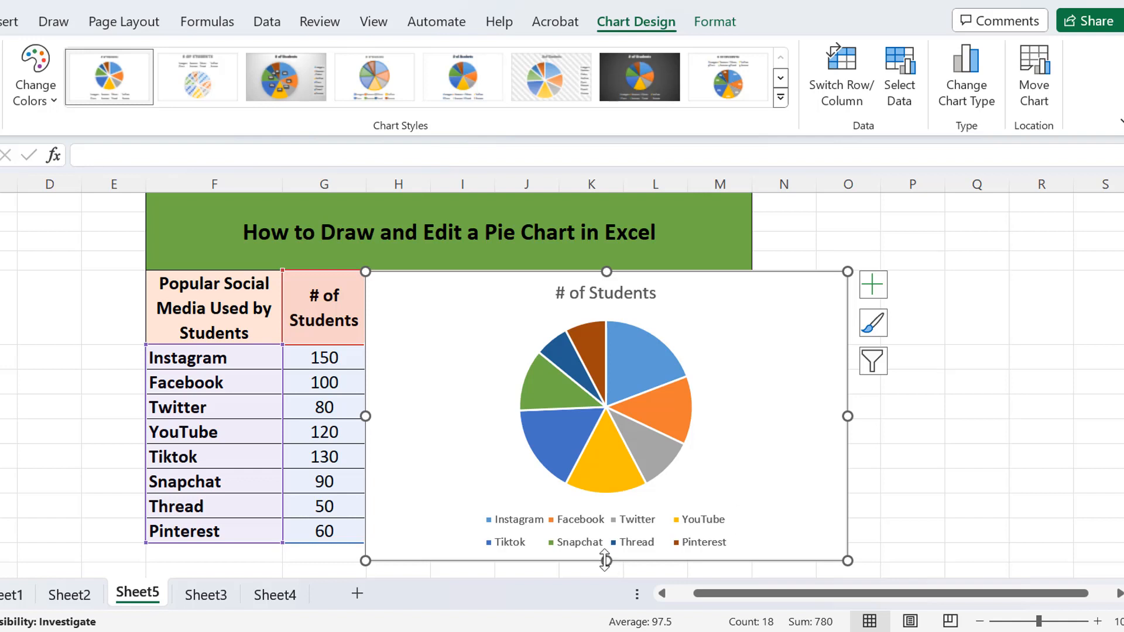
{"action": "left_click_drag", "start_coordinate": [606, 561], "coordinate": [604, 551]}
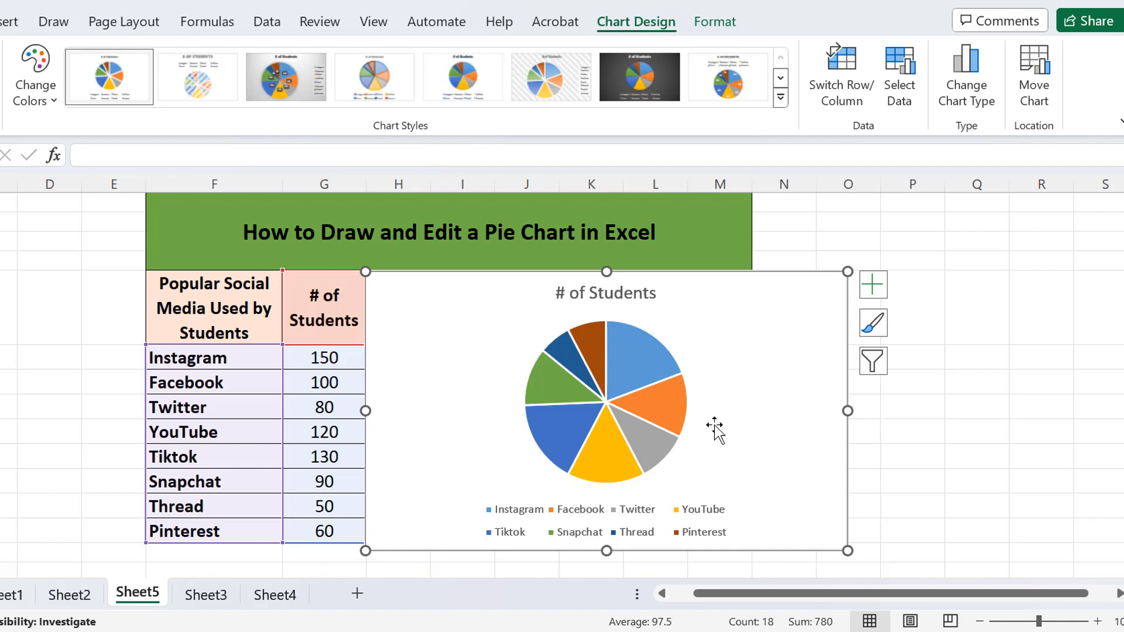
- Add data labels to the pie chart, and switch its legend off and back on
{"action": "left_click", "coordinate": [867, 281]}
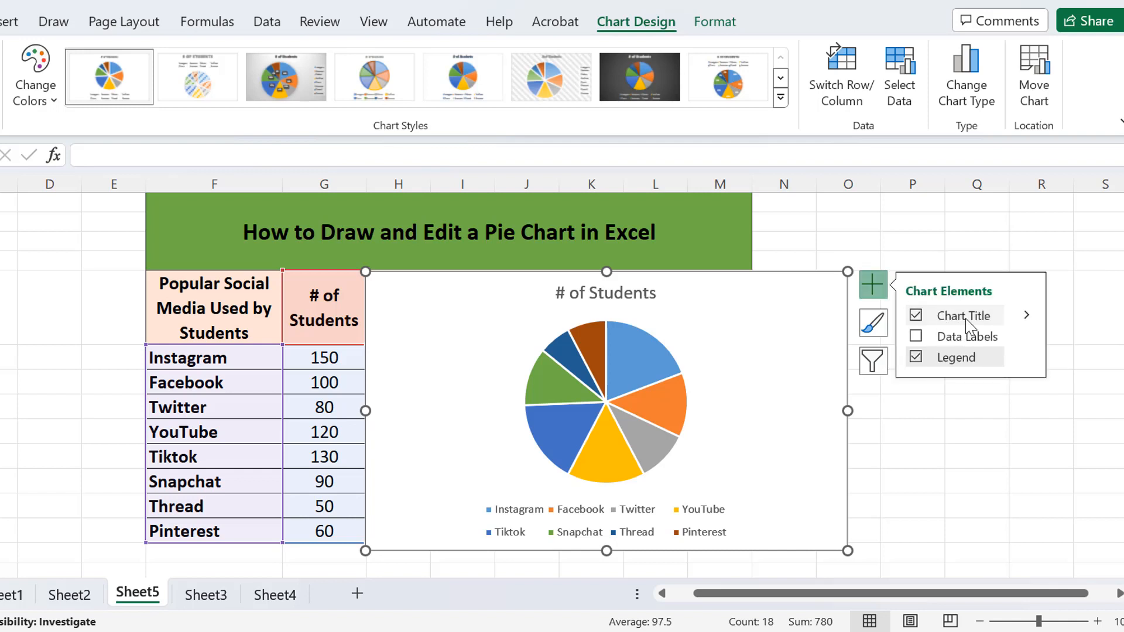
{"action": "left_click", "coordinate": [963, 338]}
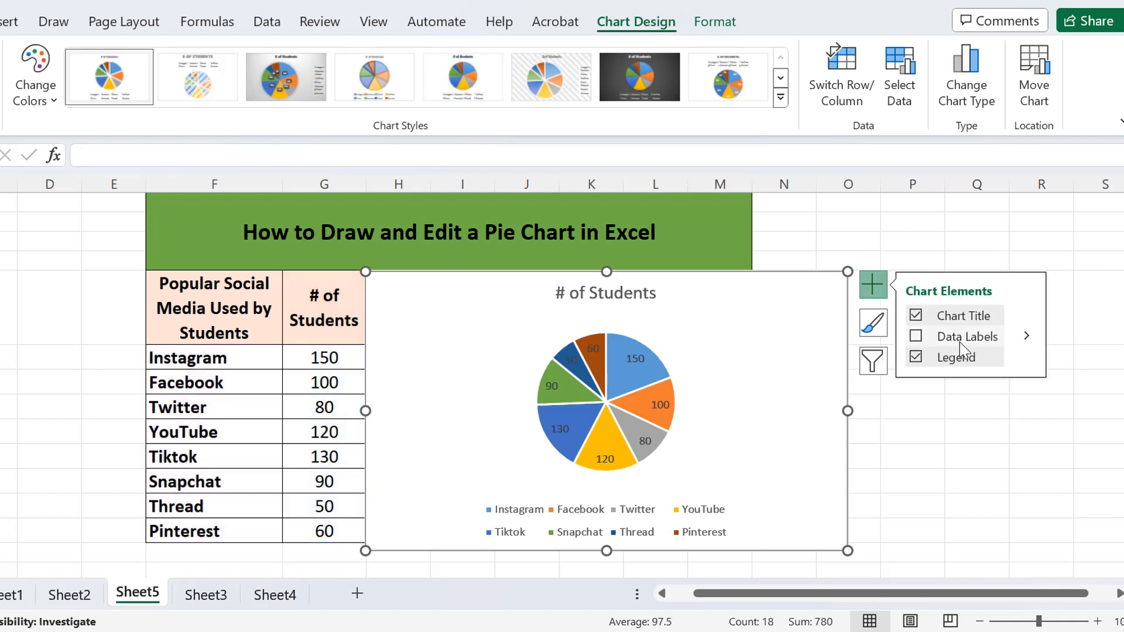
{"action": "left_click", "coordinate": [916, 339]}
{"action": "left_click", "coordinate": [916, 338]}
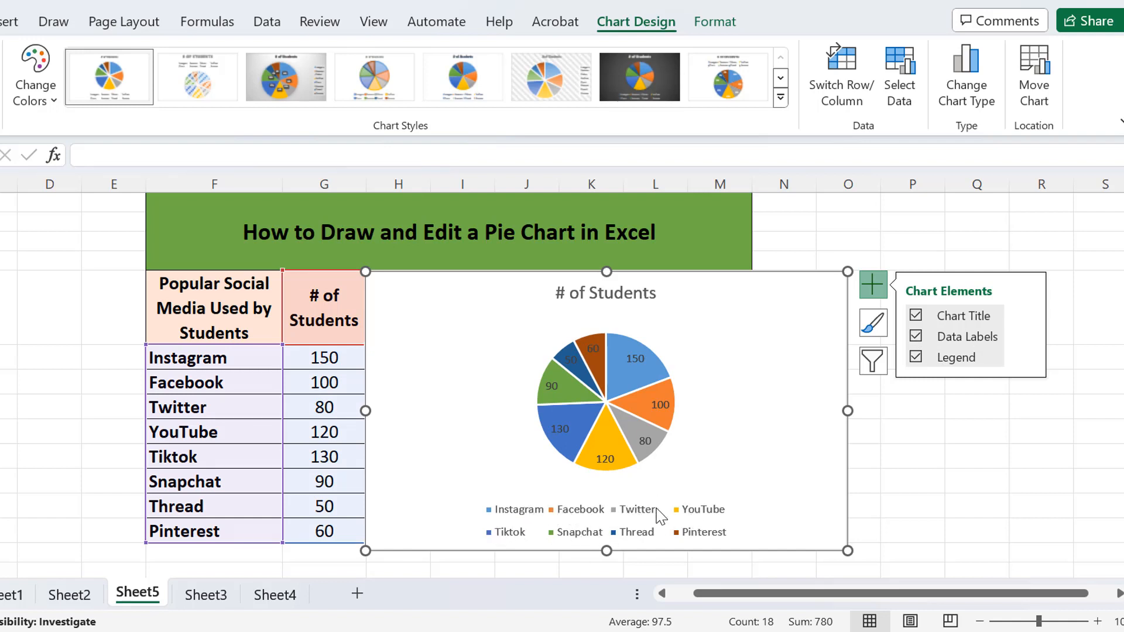
{"action": "left_click", "coordinate": [916, 358]}
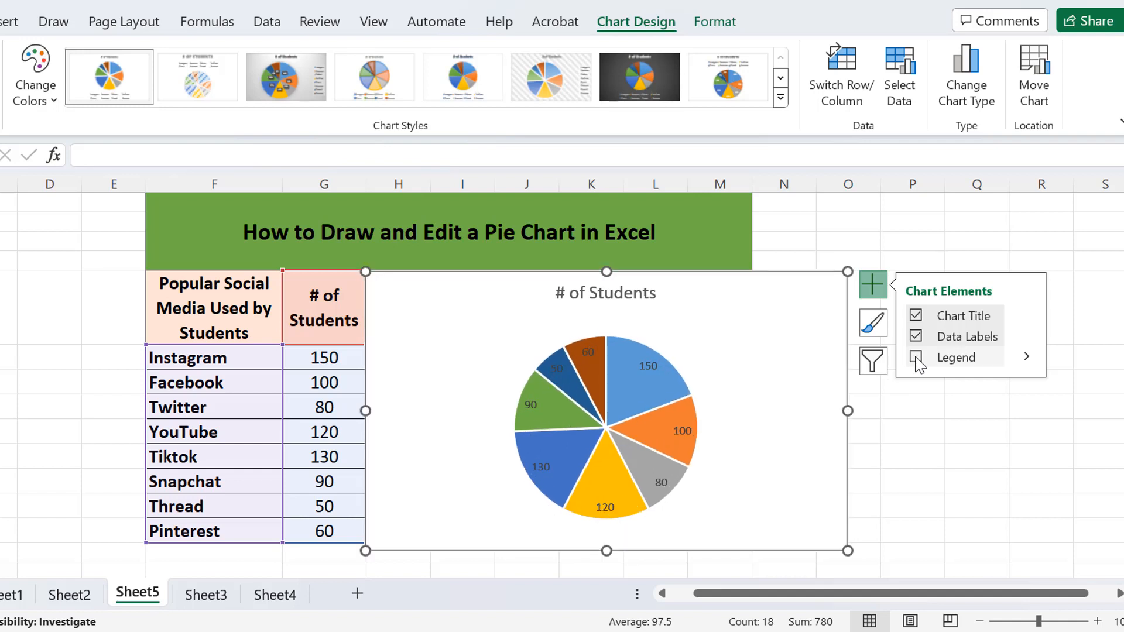
{"action": "left_click", "coordinate": [917, 358]}
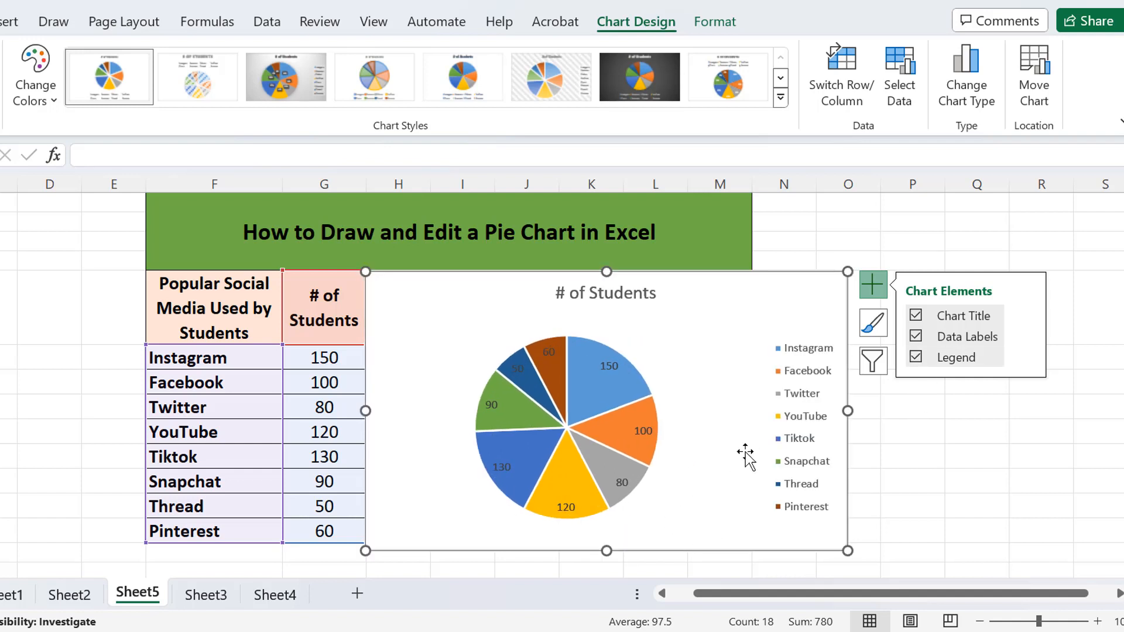
{"action": "left_click", "coordinate": [940, 411]}
- Apply the grey gradient chart style with dark label boxes to the pie chart
{"action": "left_click", "coordinate": [799, 296]}
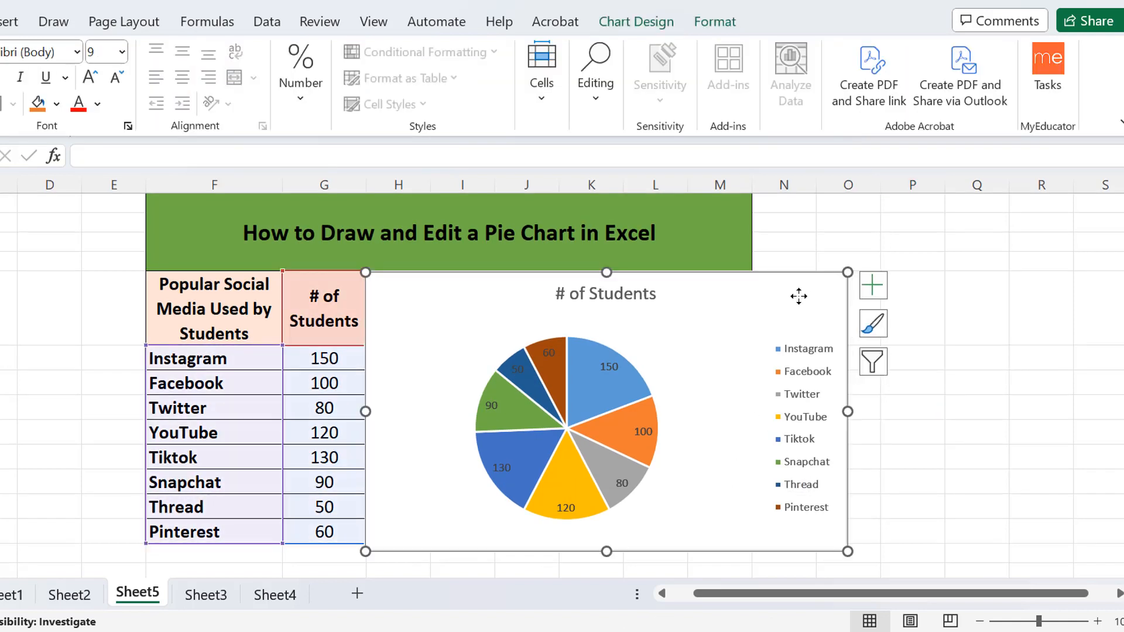
{"action": "left_click", "coordinate": [876, 325]}
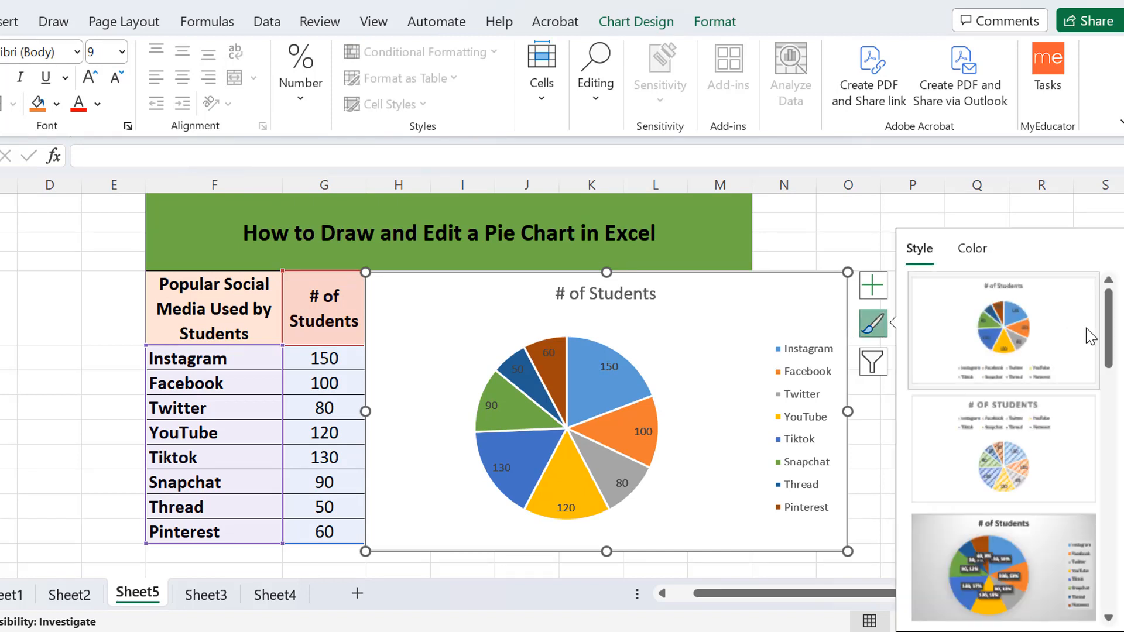
{"action": "left_click", "coordinate": [1090, 336]}
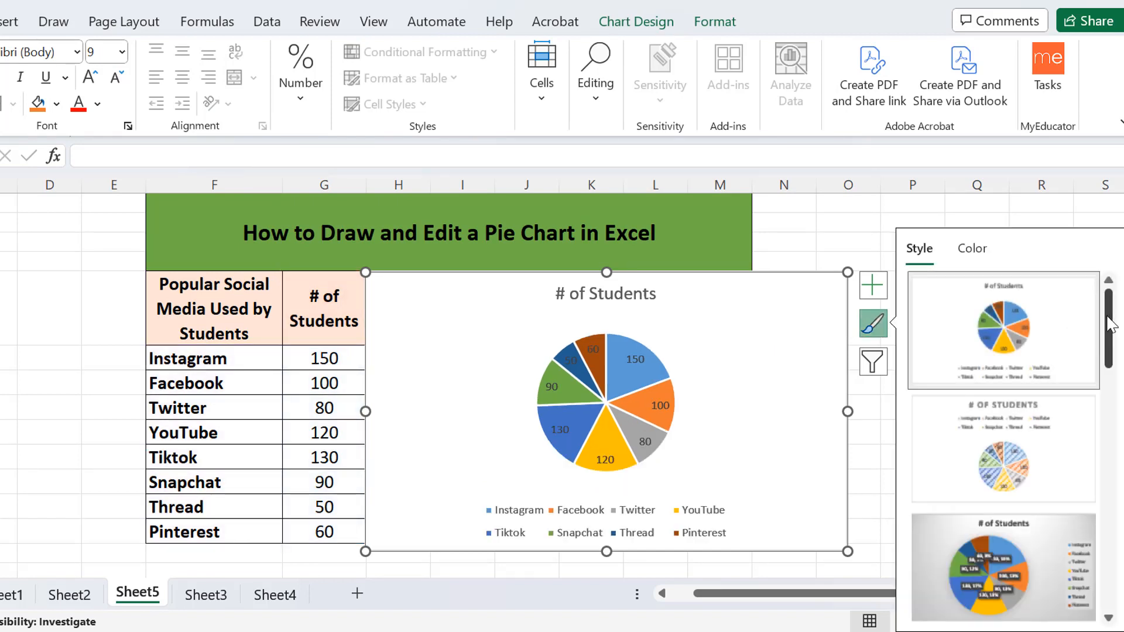
{"action": "left_click_drag", "start_coordinate": [1115, 317], "coordinate": [1114, 383]}
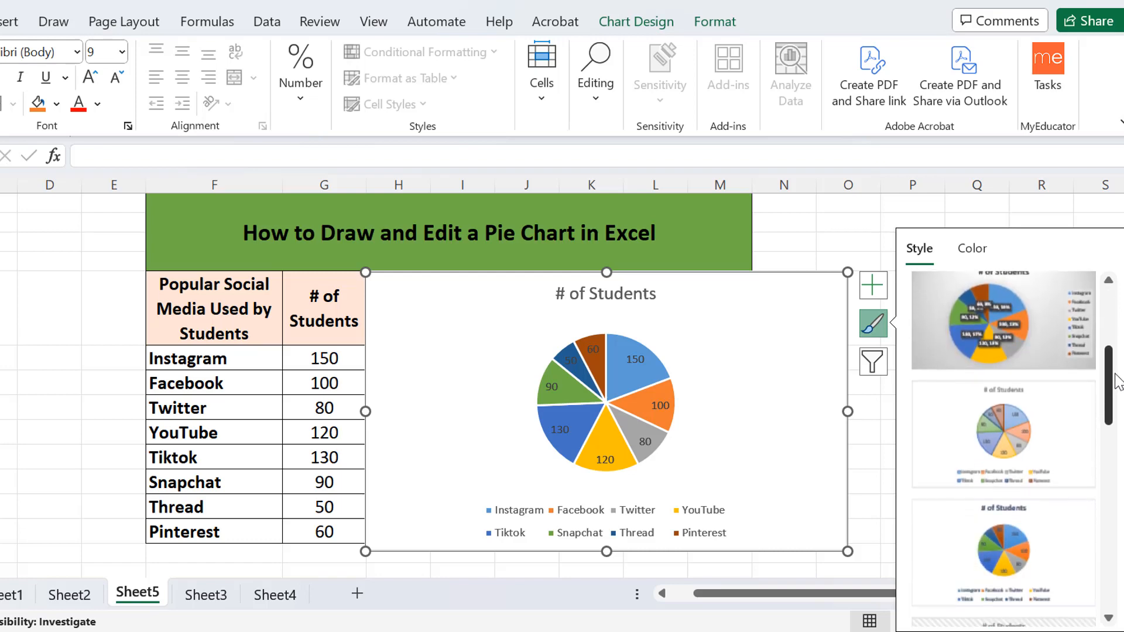
{"action": "left_click", "coordinate": [1039, 326]}
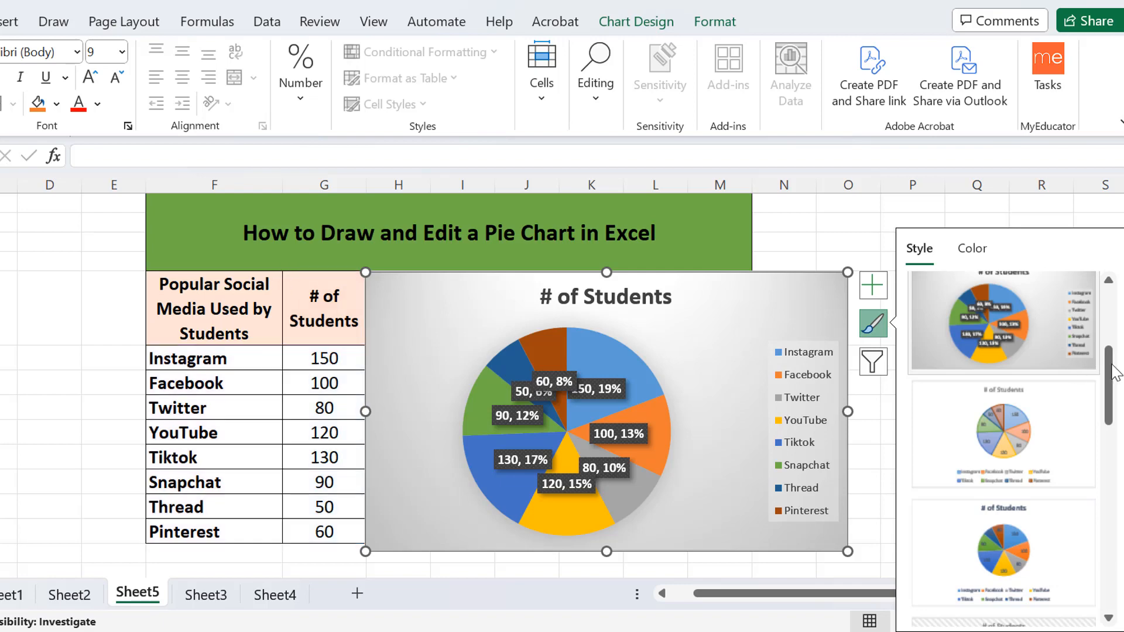
- Try the white chart style with a bold title and the dark-background chart style on the pie chart
{"action": "left_click_drag", "start_coordinate": [1116, 391], "coordinate": [1118, 404]}
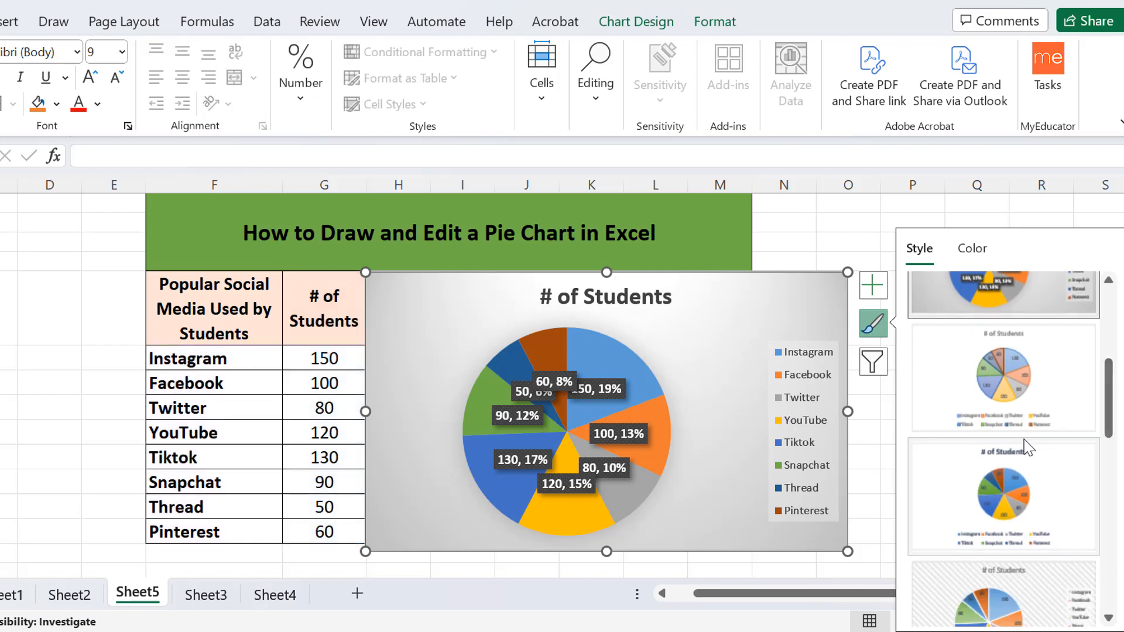
{"action": "left_click", "coordinate": [1030, 462]}
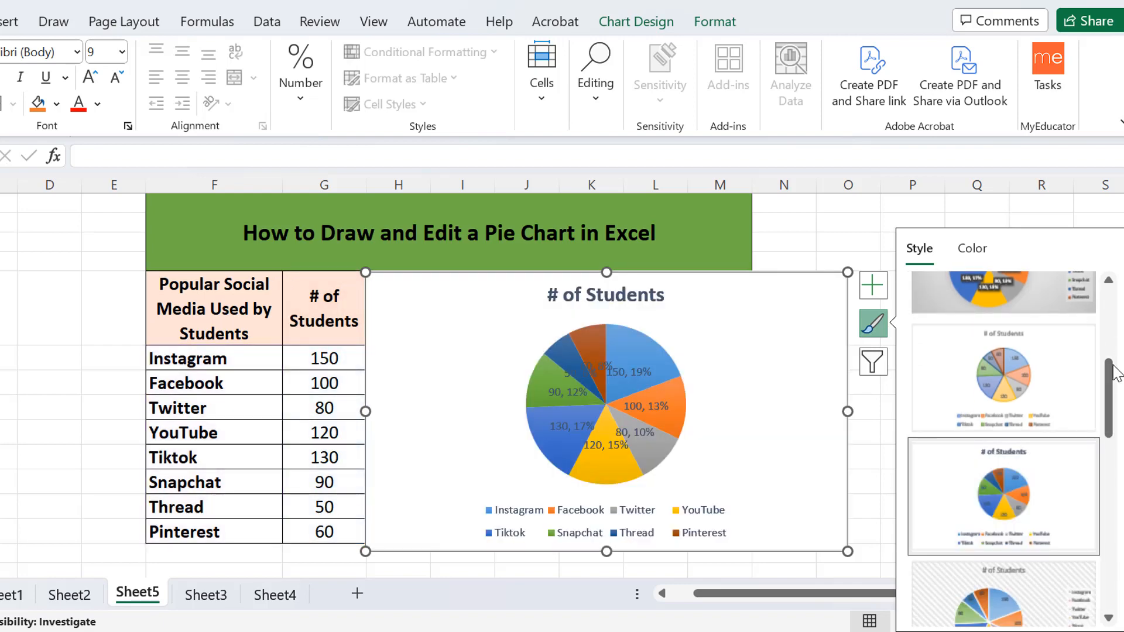
{"action": "left_click_drag", "start_coordinate": [1109, 381], "coordinate": [1110, 450]}
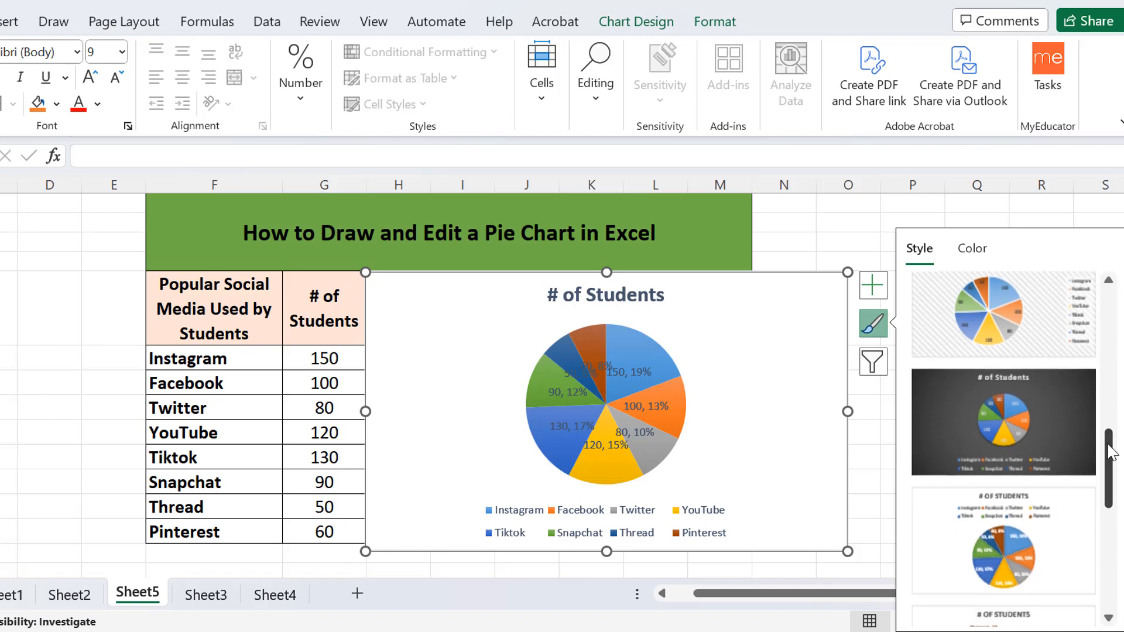
{"action": "left_click", "coordinate": [1054, 405]}
- Return the pie chart to the grey gradient style with dark label boxes and nudge the chart slightly upward
{"action": "scroll", "coordinate": [1058, 428], "scroll_direction": "down", "scroll_amount": 3}
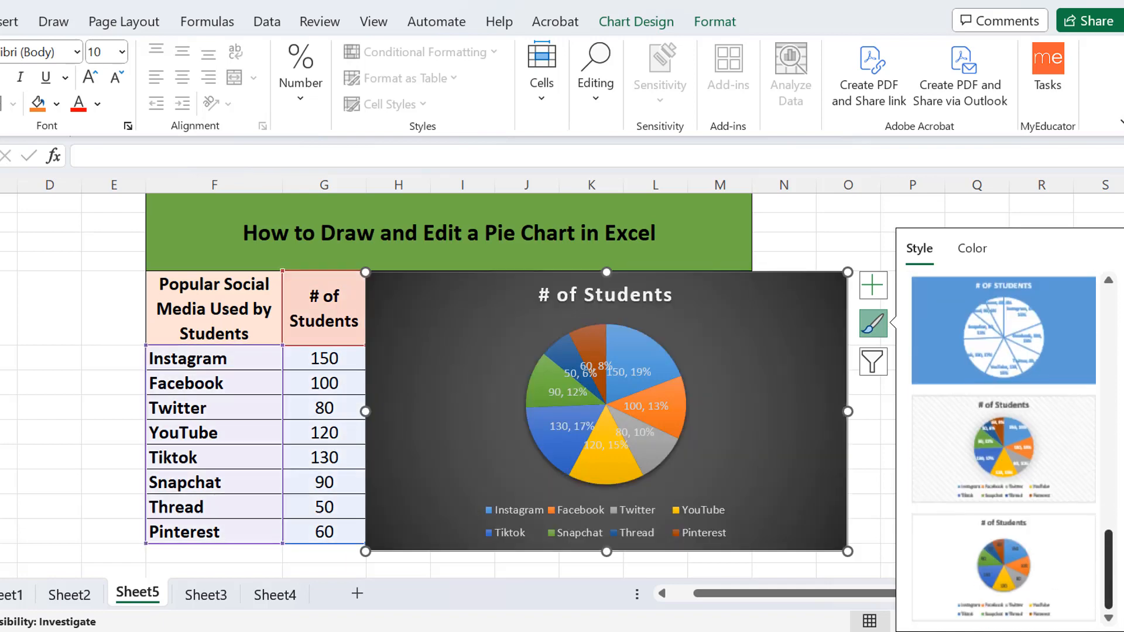
{"action": "scroll", "coordinate": [1121, 403], "scroll_direction": "up", "scroll_amount": 5}
{"action": "scroll", "coordinate": [1122, 402], "scroll_direction": "up", "scroll_amount": 2}
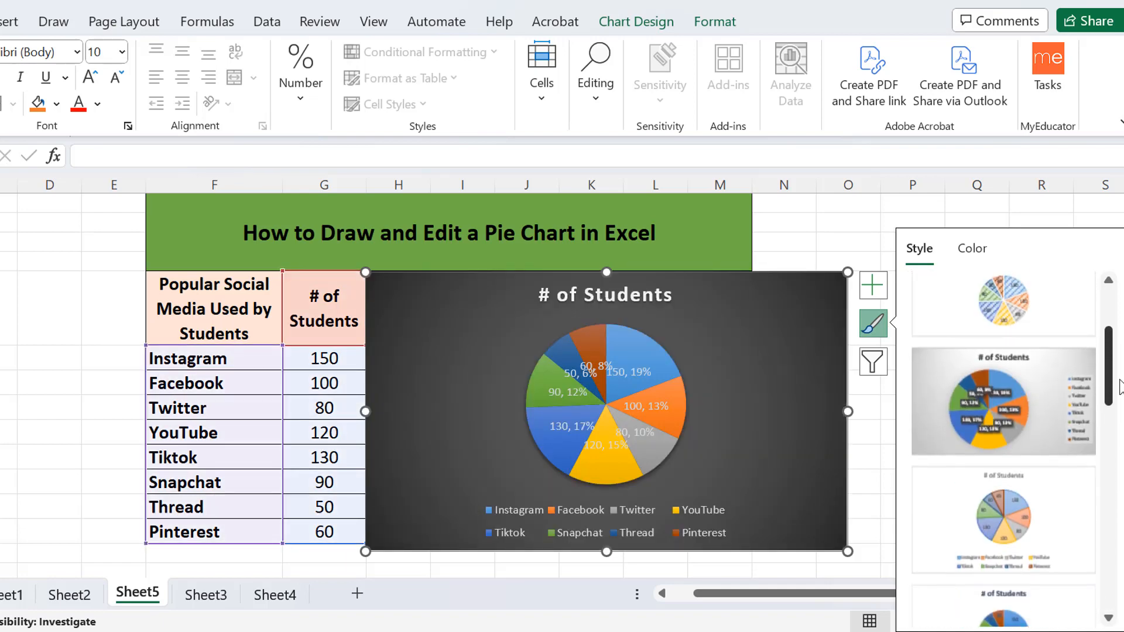
{"action": "left_click", "coordinate": [1060, 411]}
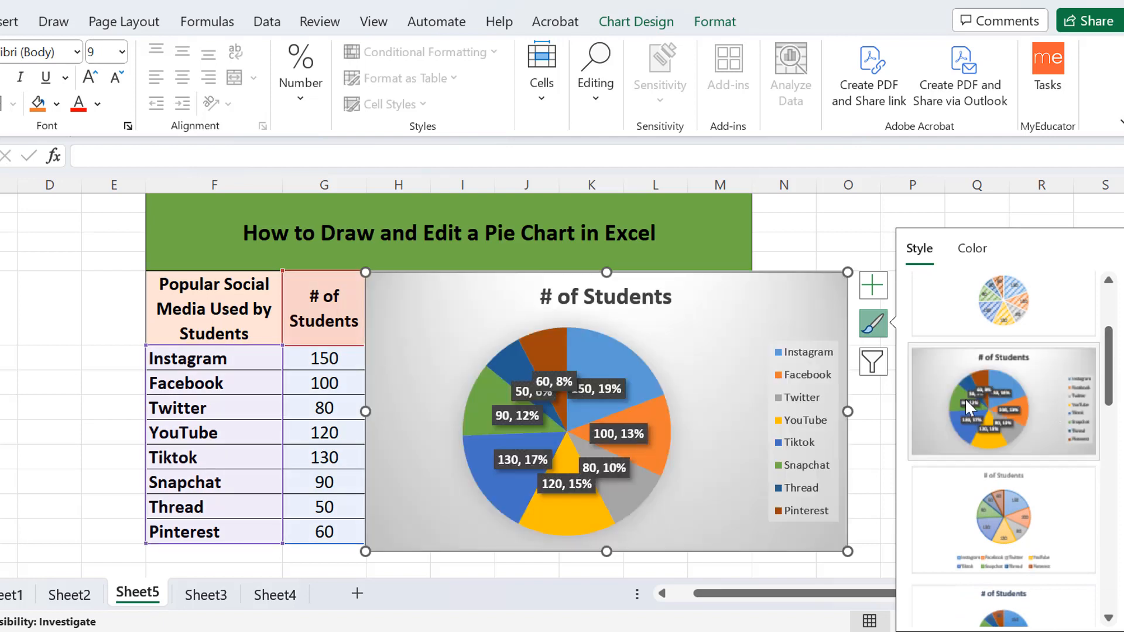
{"action": "mouse_move", "coordinate": [715, 429]}
{"action": "left_mouse_down"}
{"action": "mouse_move", "coordinate": [736, 439]}
{"action": "mouse_move", "coordinate": [715, 424]}
{"action": "left_mouse_up"}
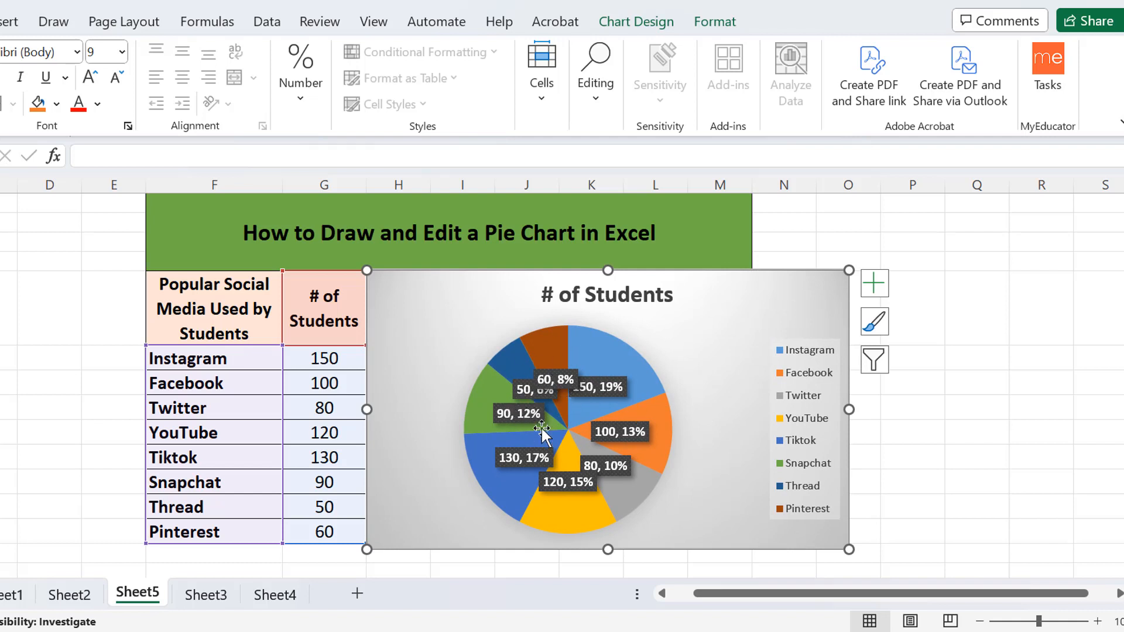
- Move the Instagram, Pinterest, Thread and Snapchat data labels outward from the pie's centre so they no longer overlap
{"action": "left_click", "coordinate": [598, 388]}
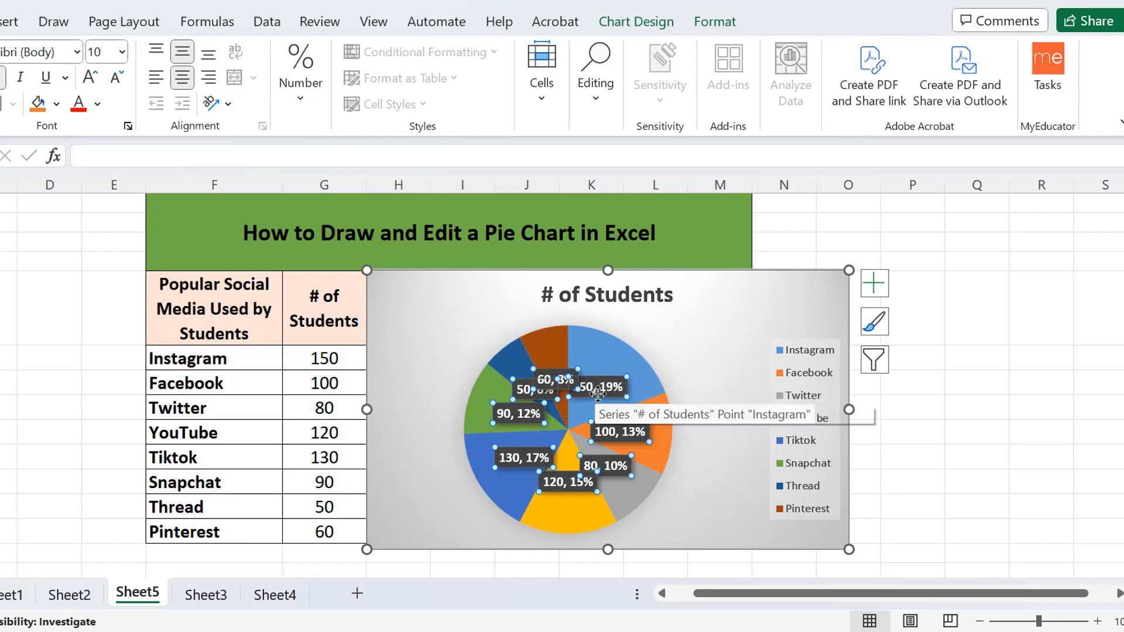
{"action": "left_click", "coordinate": [597, 391]}
{"action": "left_click_drag", "start_coordinate": [597, 391], "coordinate": [601, 371]}
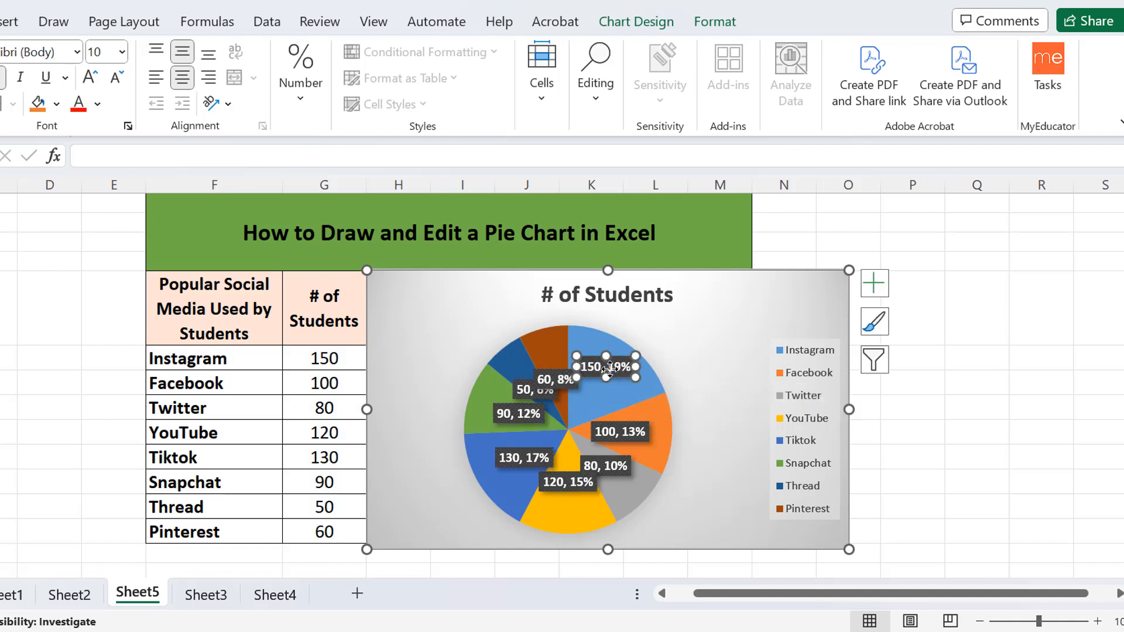
{"action": "left_click", "coordinate": [564, 378]}
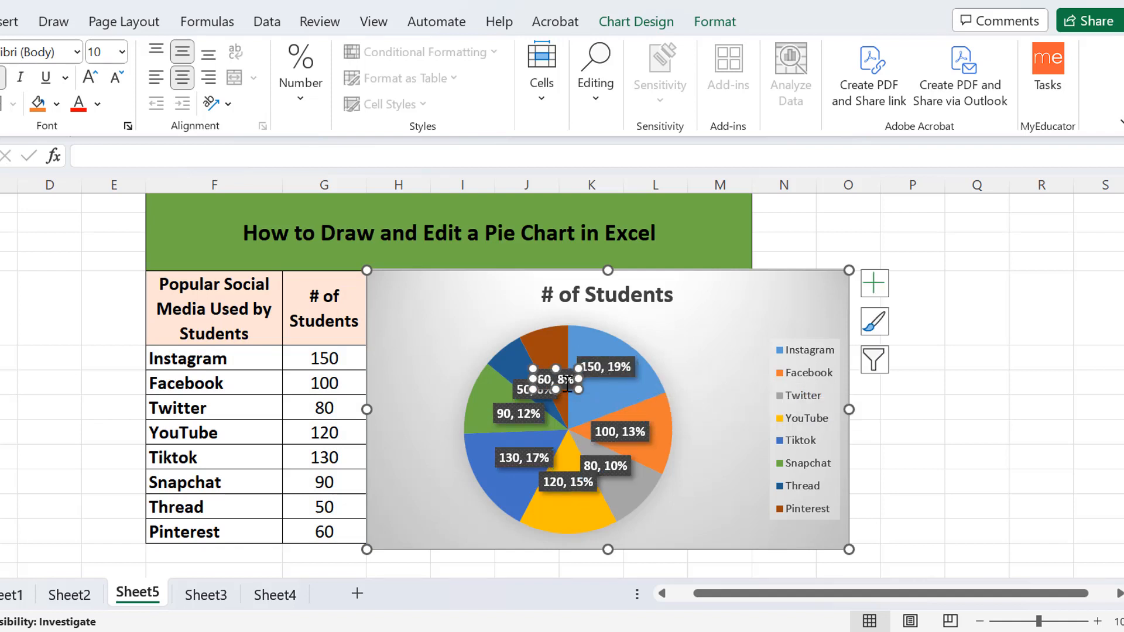
{"action": "left_click_drag", "start_coordinate": [565, 367], "coordinate": [556, 337]}
{"action": "left_click_drag", "start_coordinate": [529, 384], "coordinate": [489, 400]}
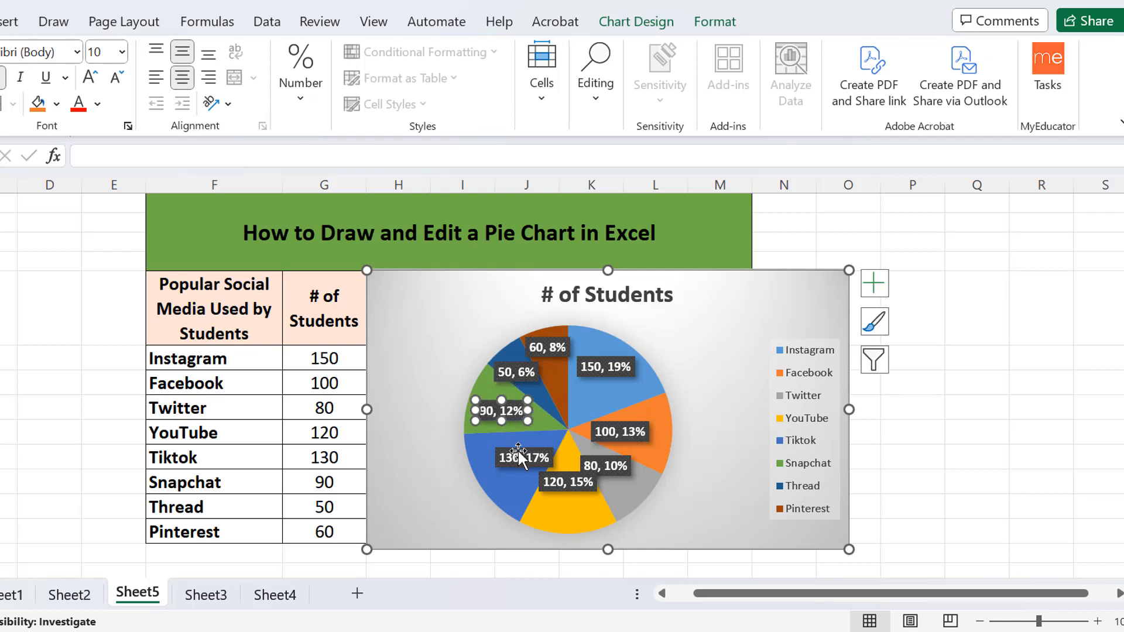
- Move the Tiktok, YouTube, Twitter and Facebook data labels outward within their slices, and lower the Instagram label slightly
{"action": "left_click_drag", "start_coordinate": [520, 452], "coordinate": [504, 452]}
{"action": "left_click_drag", "start_coordinate": [570, 484], "coordinate": [570, 510]}
{"action": "left_click_drag", "start_coordinate": [609, 467], "coordinate": [626, 478]}
{"action": "left_click", "coordinate": [619, 431]}
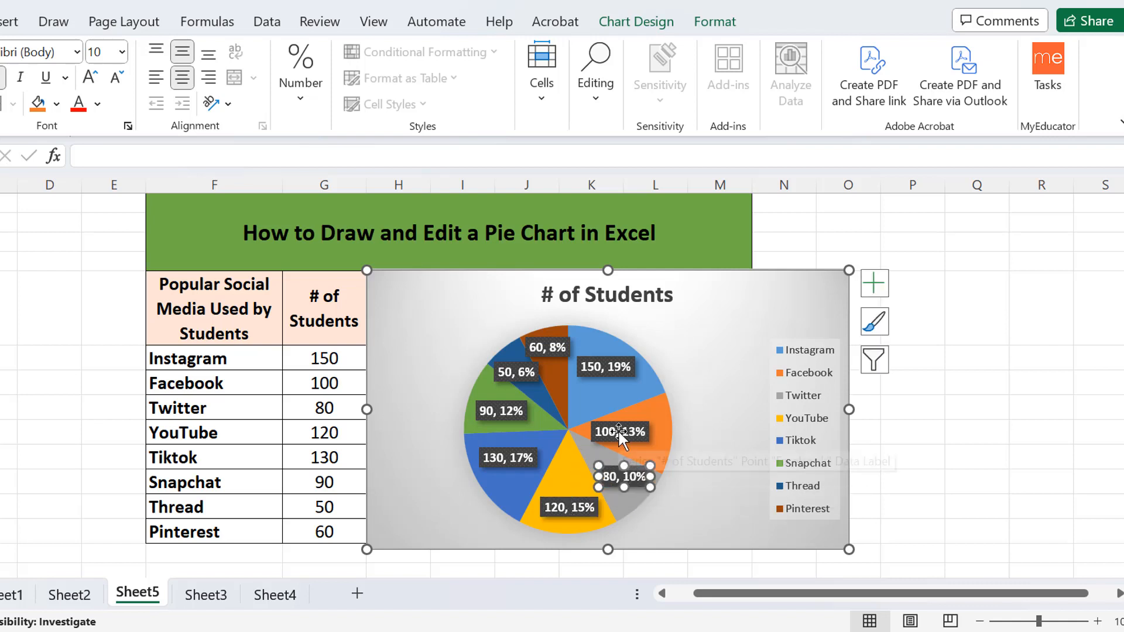
{"action": "left_click_drag", "start_coordinate": [618, 432], "coordinate": [633, 431]}
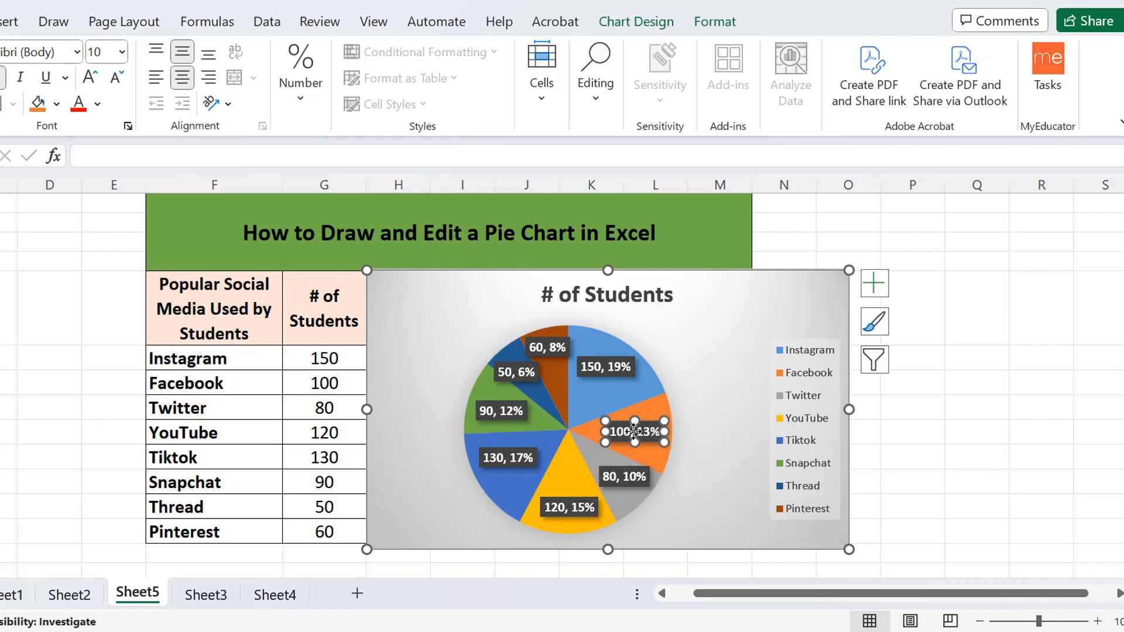
{"action": "left_click", "coordinate": [608, 361]}
{"action": "left_click_drag", "start_coordinate": [608, 361], "coordinate": [612, 368]}
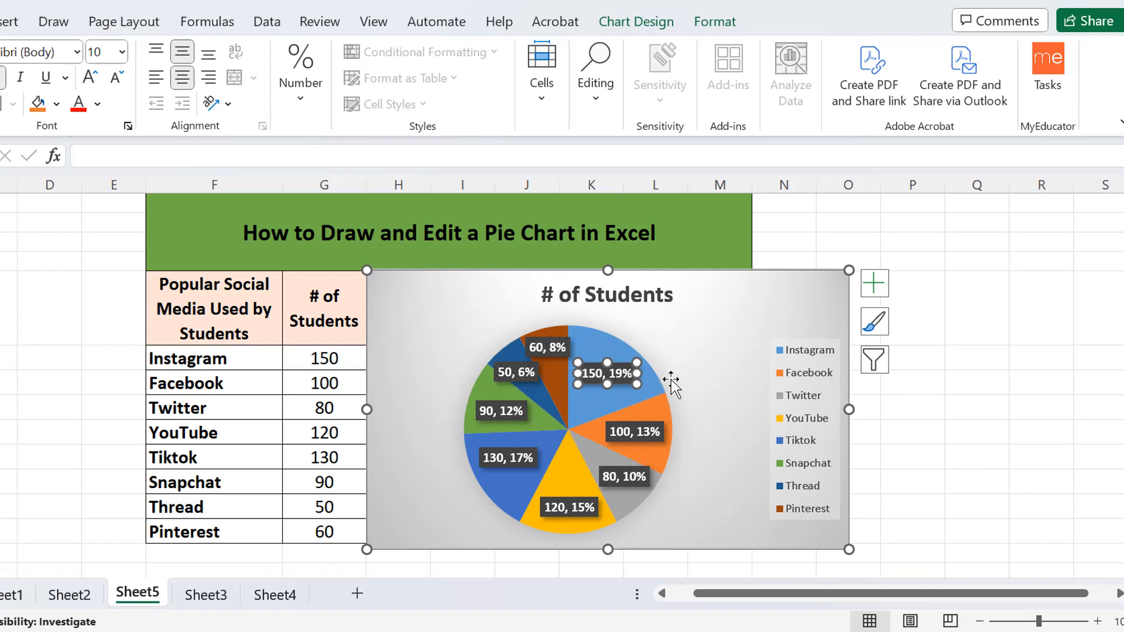
- Examine the pie chart's filter options for the # of Students series and its categories, and leave them unapplied
{"action": "mouse_move", "coordinate": [578, 420]}
{"action": "left_click", "coordinate": [876, 365]}
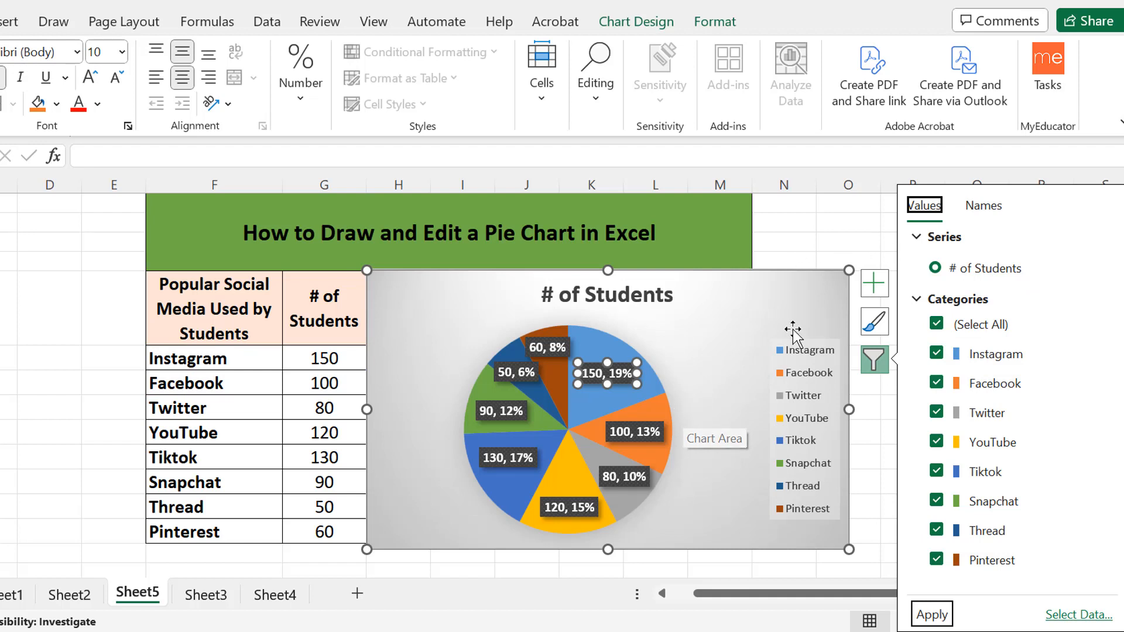
{"action": "left_click", "coordinate": [794, 305]}
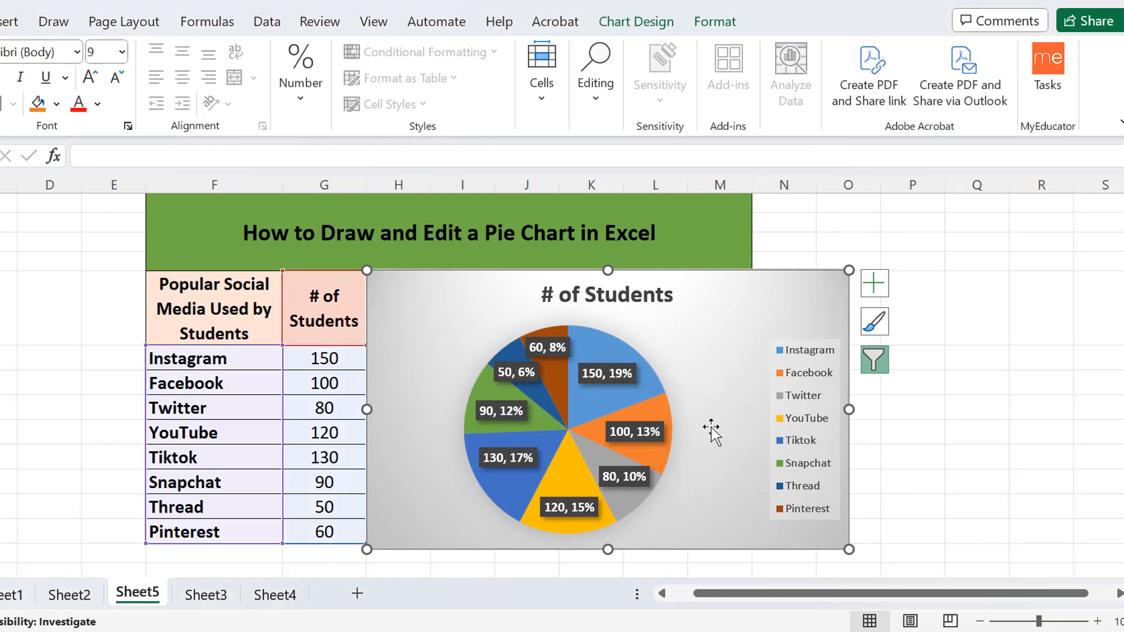
- Open the chart area's formatting options, switch to the Chart Title element, and review its fill and border settings
{"action": "double_click", "coordinate": [711, 372]}
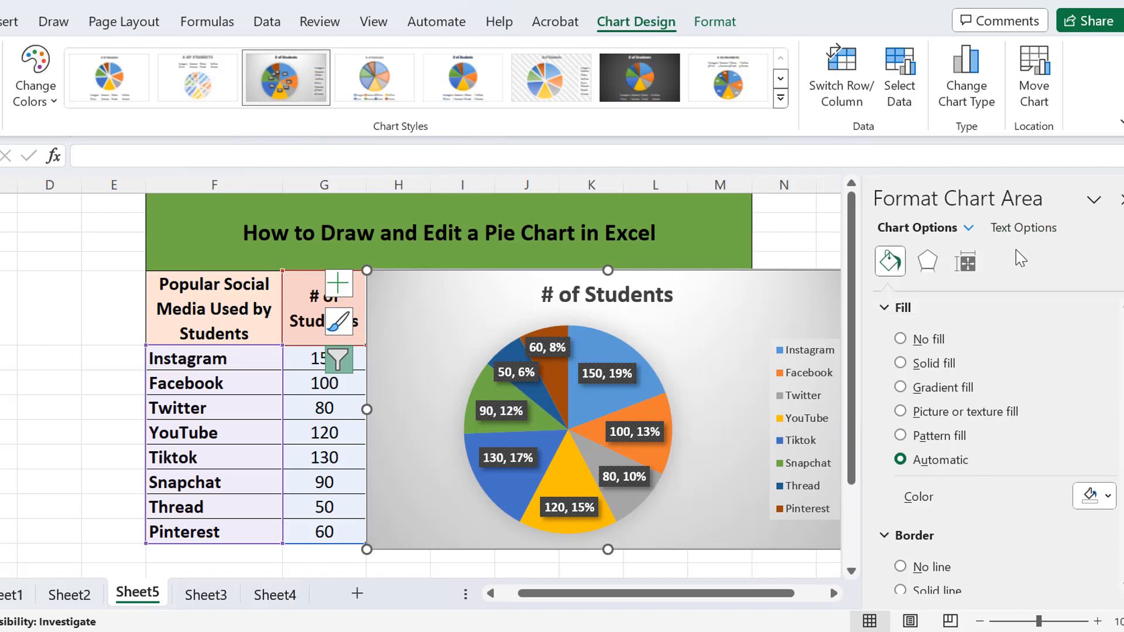
{"action": "left_click", "coordinate": [969, 229]}
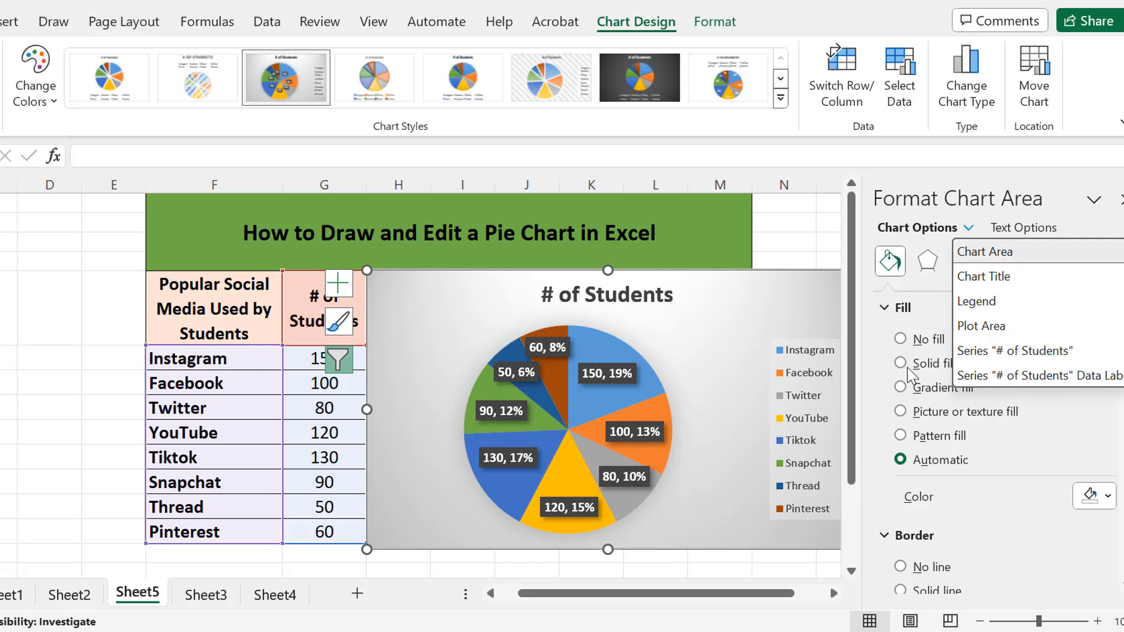
{"action": "left_click", "coordinate": [988, 276]}
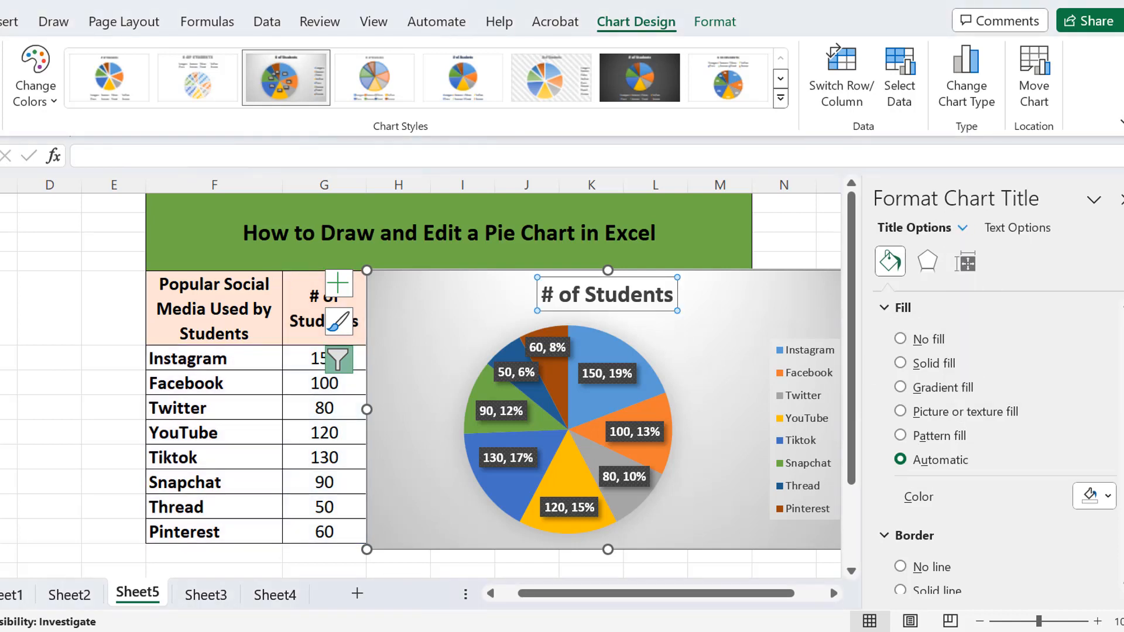
{"action": "scroll", "coordinate": [1120, 526], "scroll_direction": "down", "scroll_amount": 5}
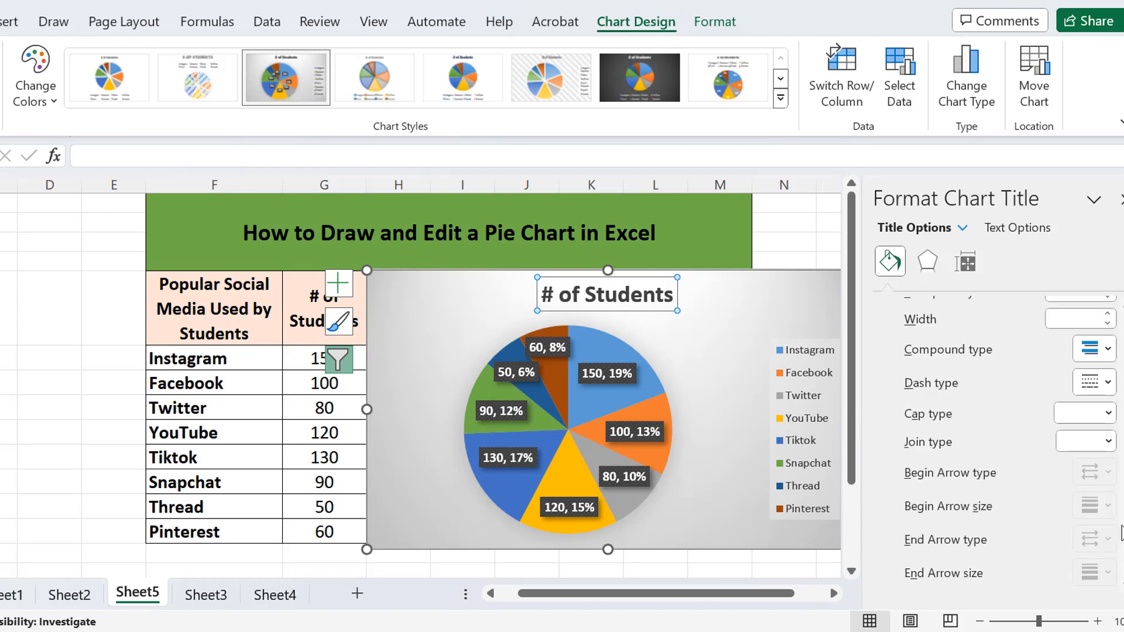
{"action": "scroll", "coordinate": [1121, 359], "scroll_direction": "up", "scroll_amount": 4}
{"action": "scroll", "coordinate": [1121, 351], "scroll_direction": "up", "scroll_amount": 1}
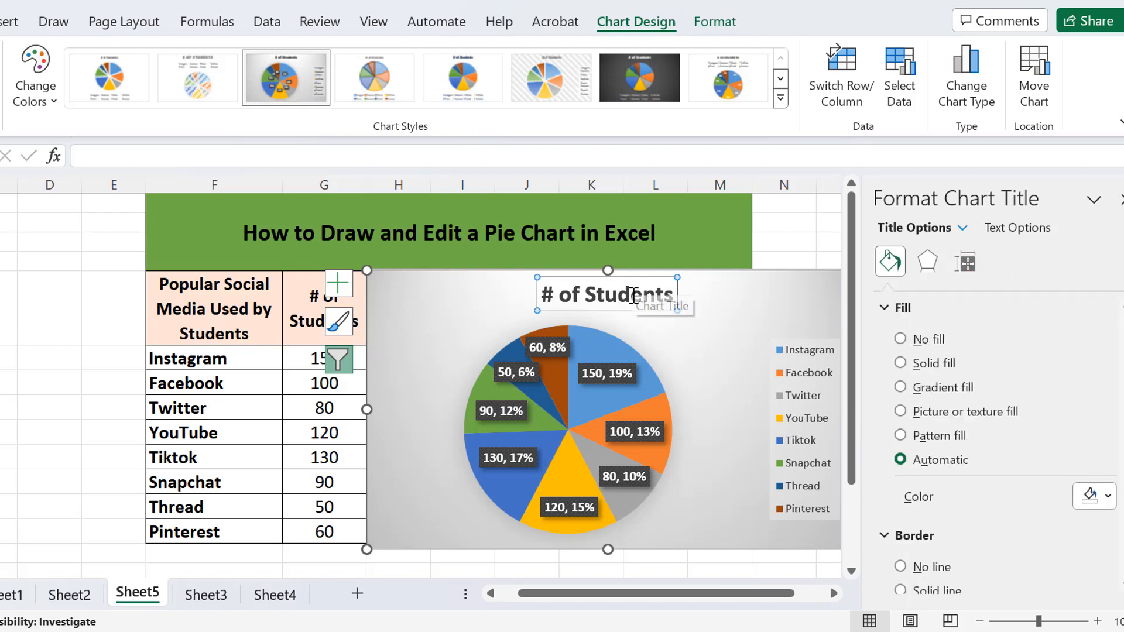
- Open the formatting options for the Legend element and move the legend slightly closer to the pie
{"action": "left_click", "coordinate": [962, 228]}
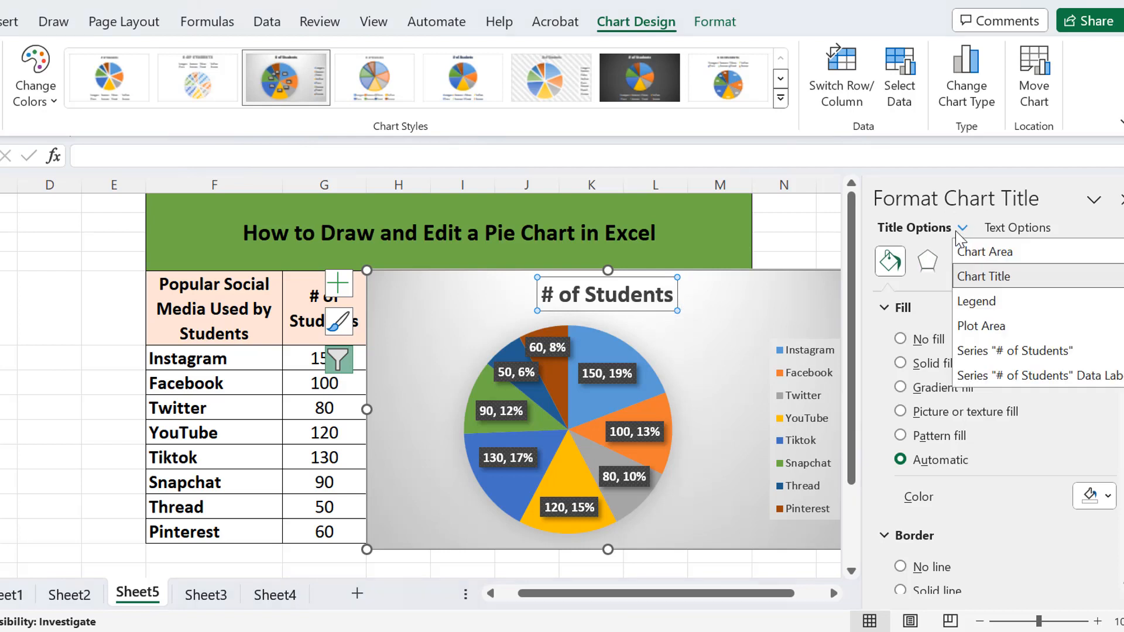
{"action": "left_click", "coordinate": [982, 302]}
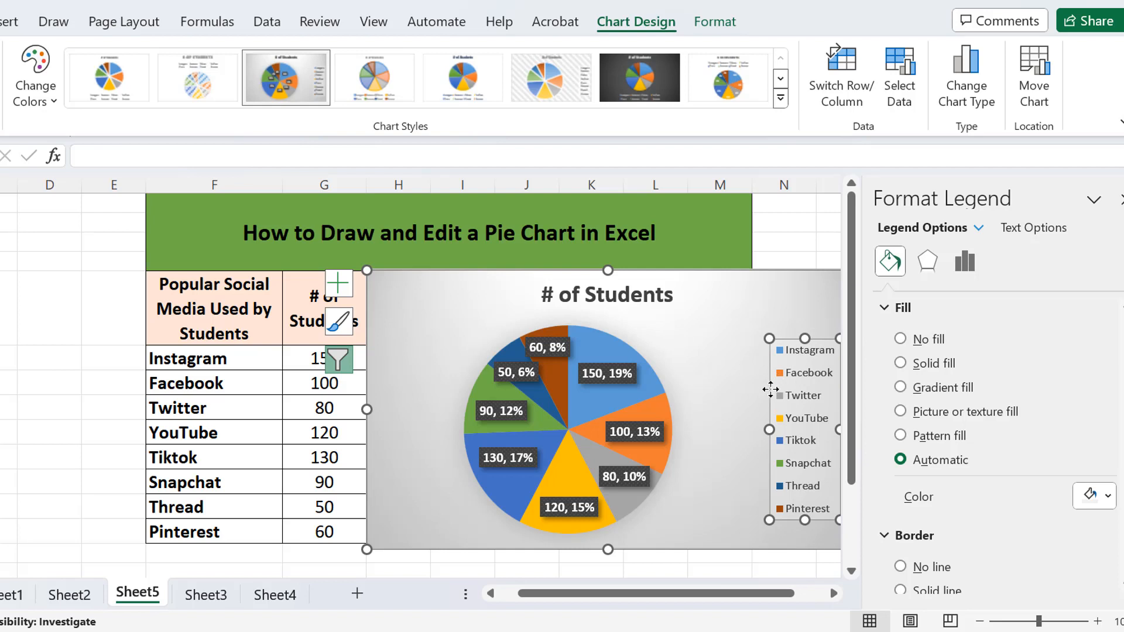
{"action": "left_click_drag", "start_coordinate": [770, 389], "coordinate": [750, 387]}
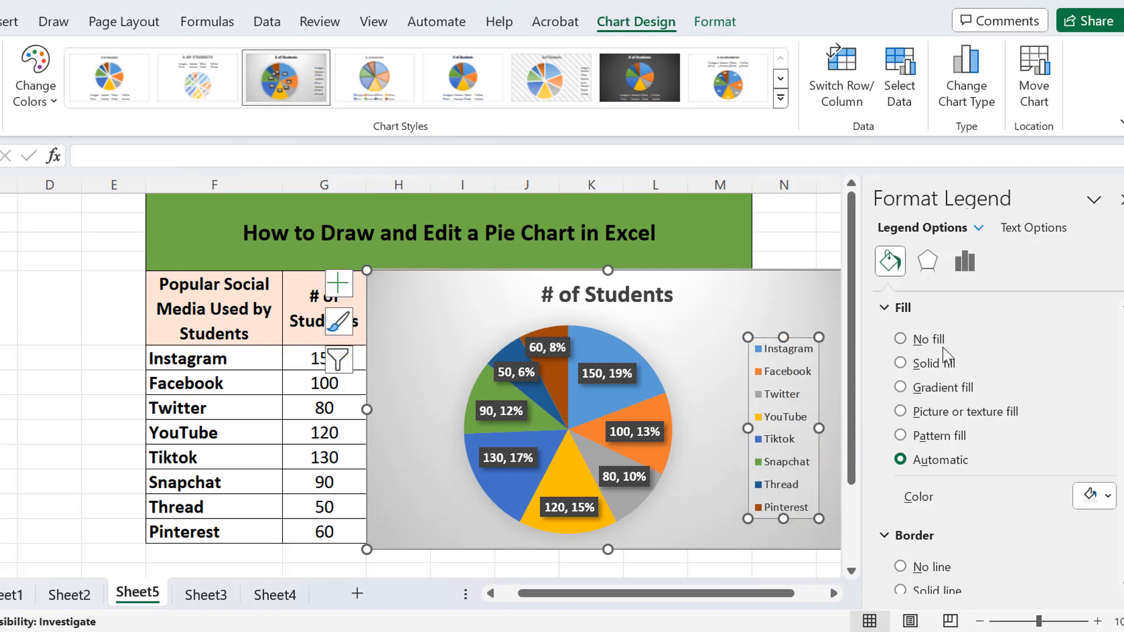
- Try a green legend fill, settle on solid light green, and shift the legend slightly downward and closer to the pie
{"action": "left_click", "coordinate": [1108, 498]}
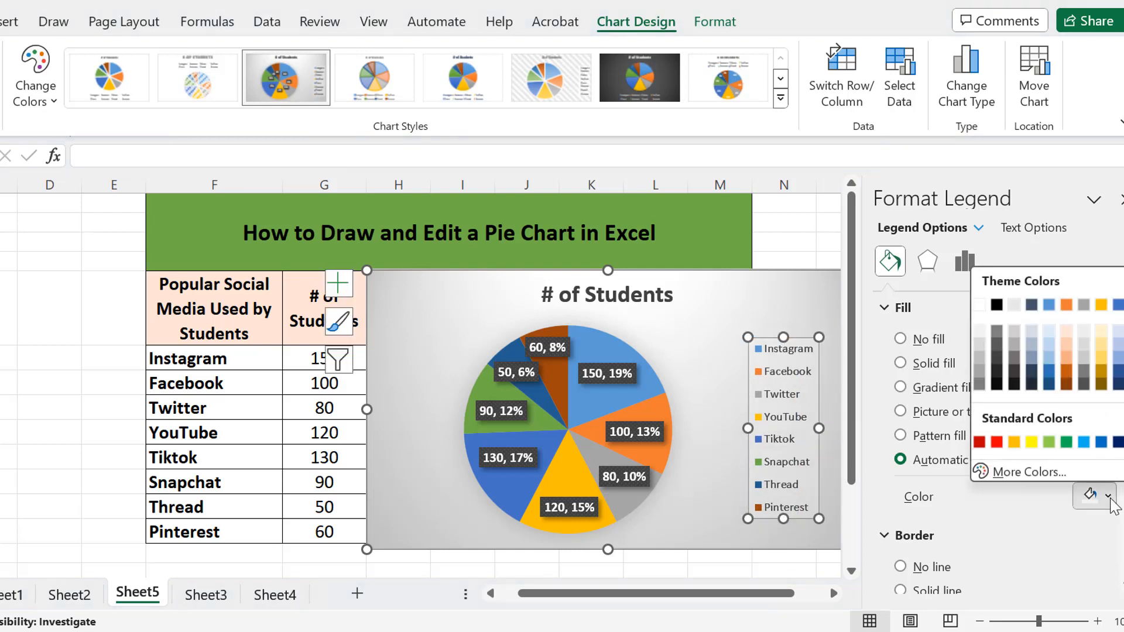
{"action": "left_click", "coordinate": [1067, 443]}
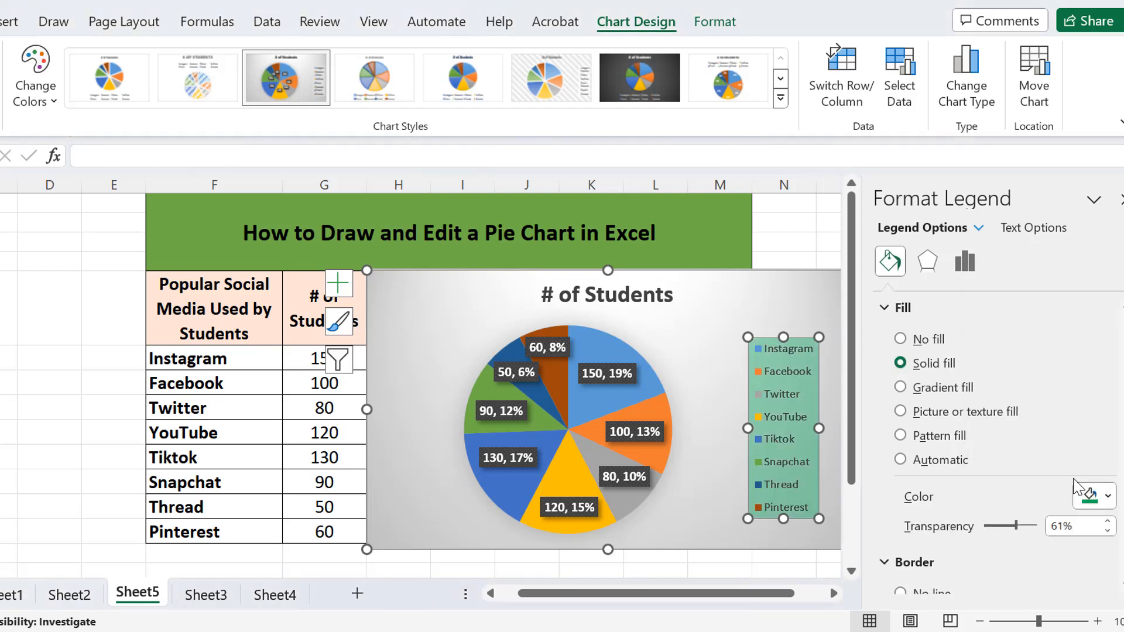
{"action": "left_click", "coordinate": [1108, 496]}
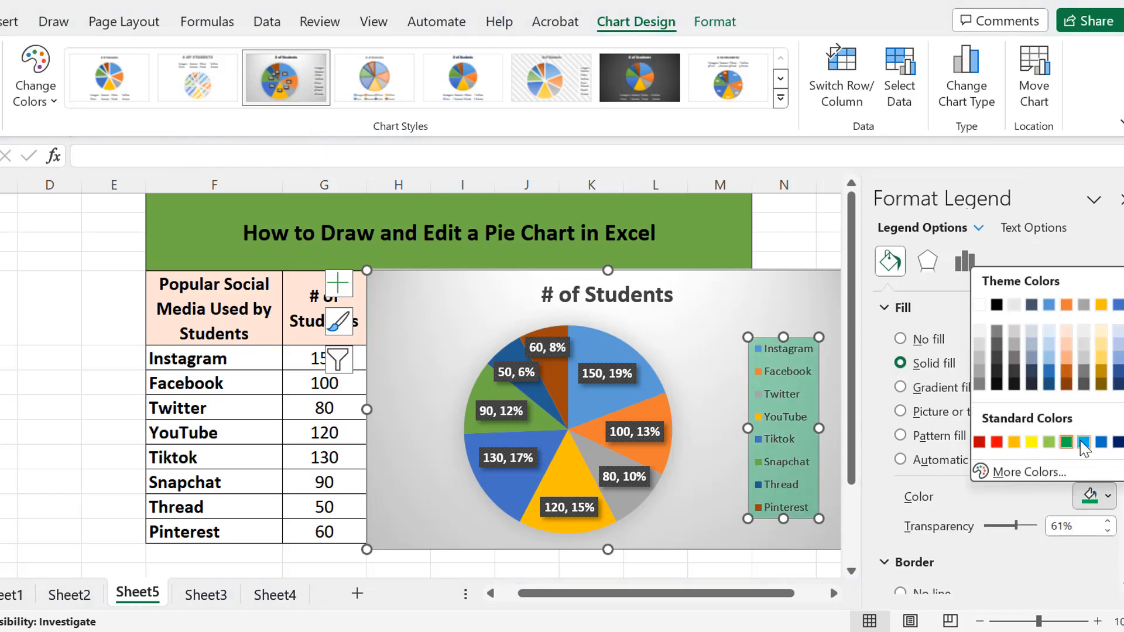
{"action": "left_click", "coordinate": [1051, 443]}
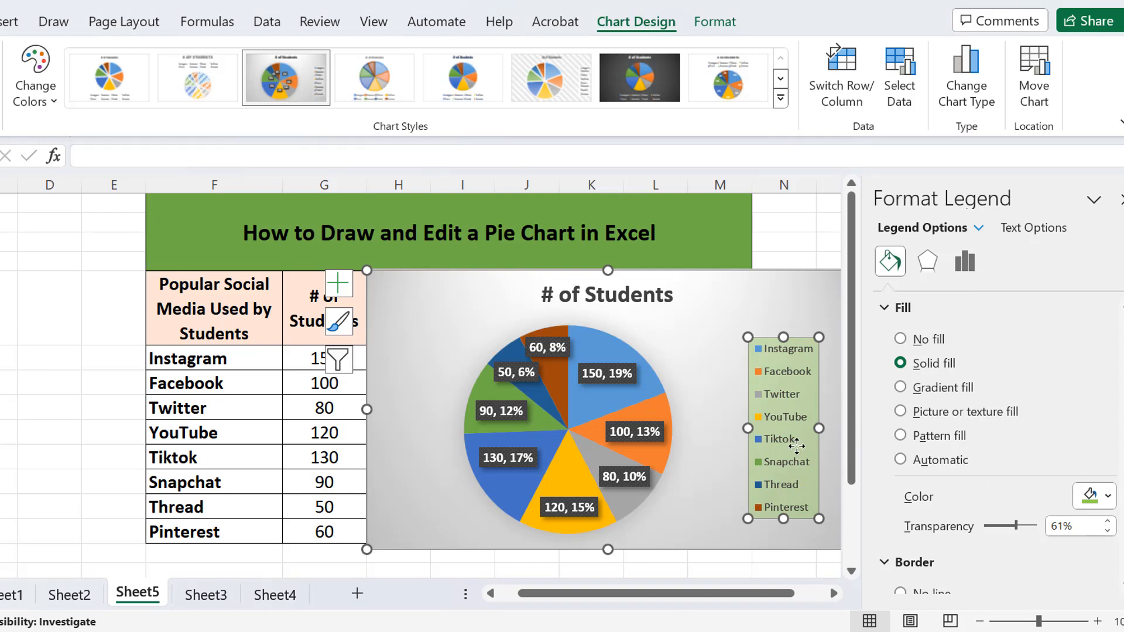
{"action": "mouse_move", "coordinate": [798, 454]}
{"action": "left_mouse_down"}
{"action": "mouse_move", "coordinate": [780, 444]}
{"action": "mouse_move", "coordinate": [799, 472]}
{"action": "left_mouse_up"}
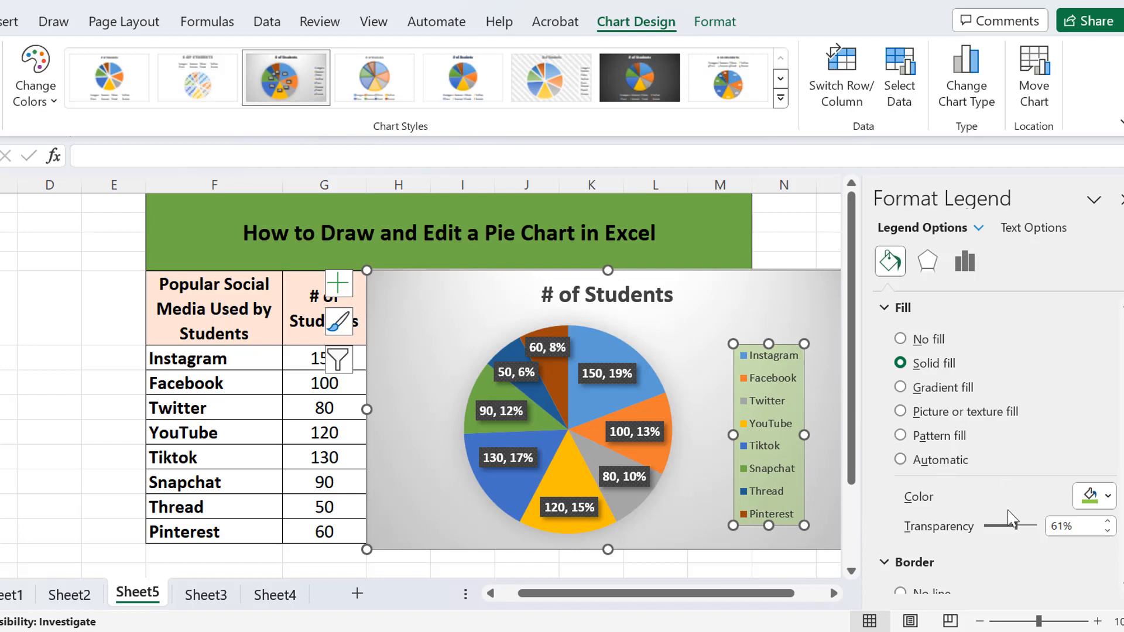
- Try the legend with no border line, and give both the chart area and the legend a solid line border
{"action": "scroll", "coordinate": [925, 386], "scroll_direction": "down", "scroll_amount": 3}
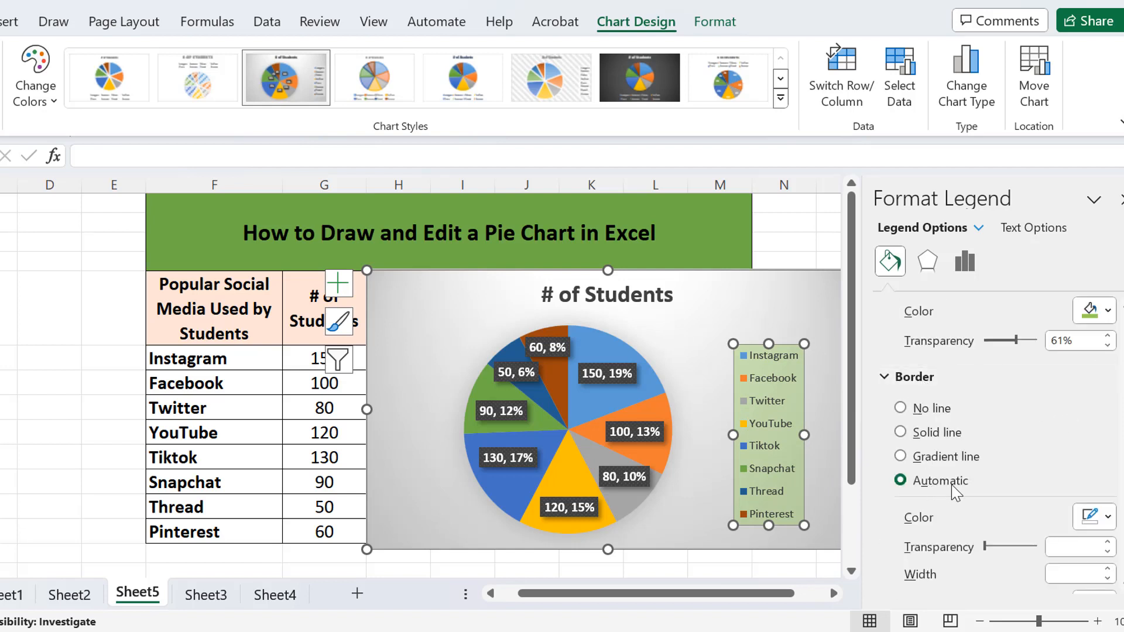
{"action": "left_click", "coordinate": [900, 410]}
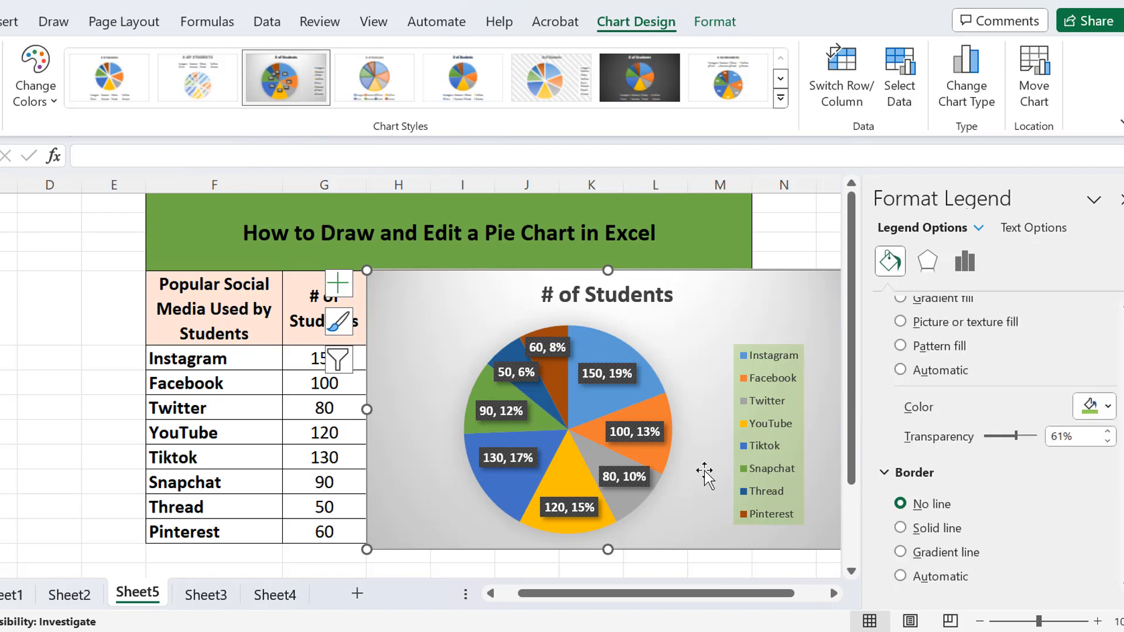
{"action": "left_click", "coordinate": [704, 470]}
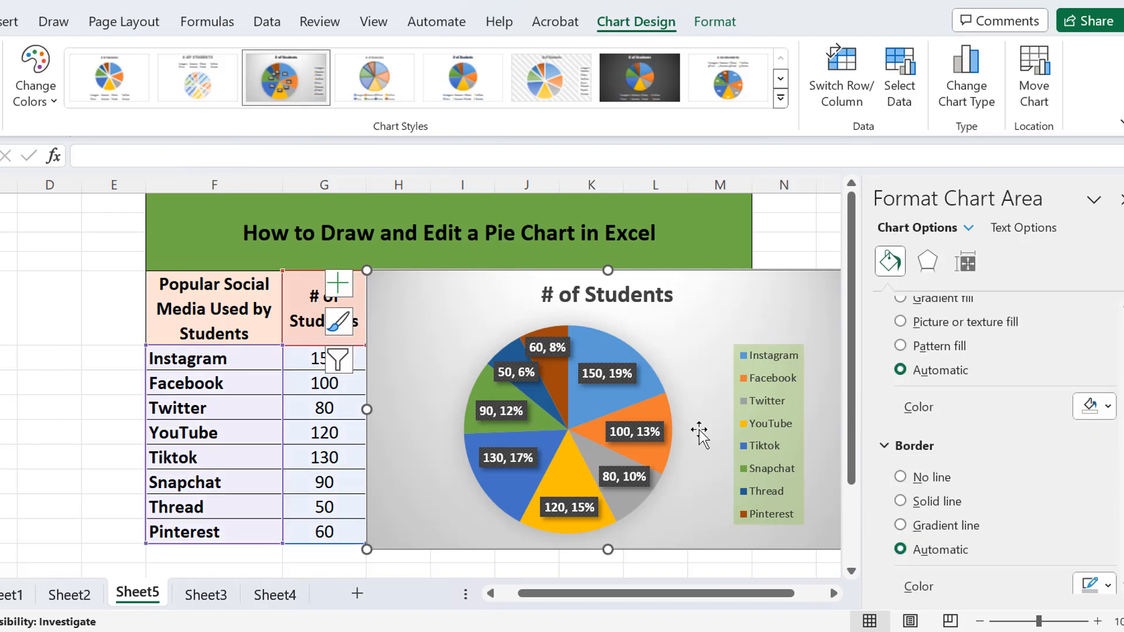
{"action": "left_click", "coordinate": [901, 502]}
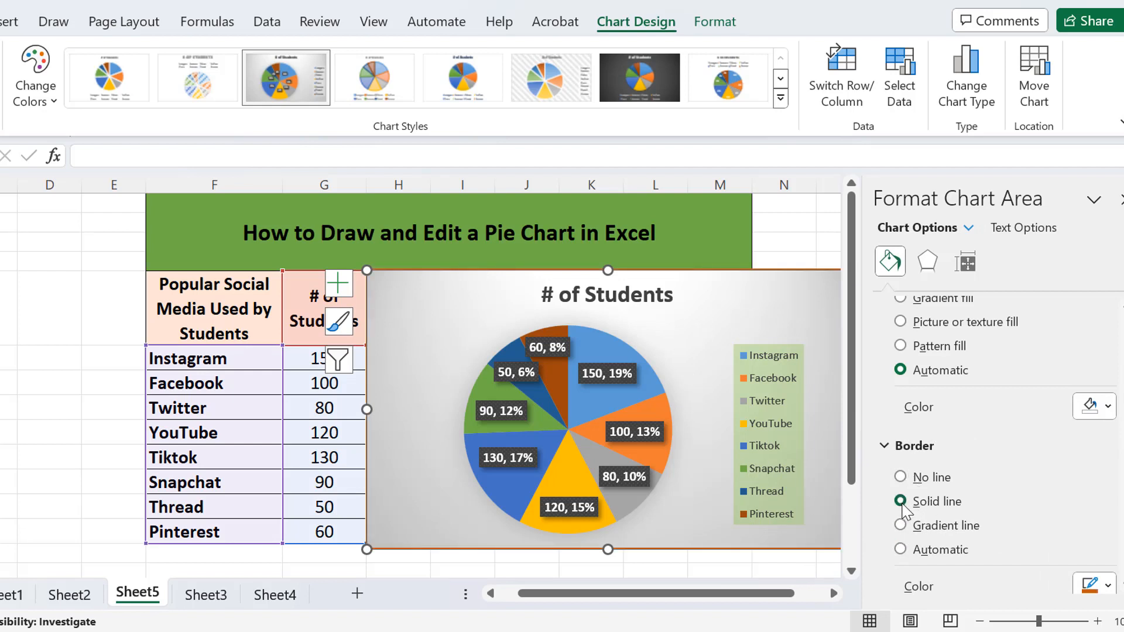
{"action": "left_click", "coordinate": [785, 394]}
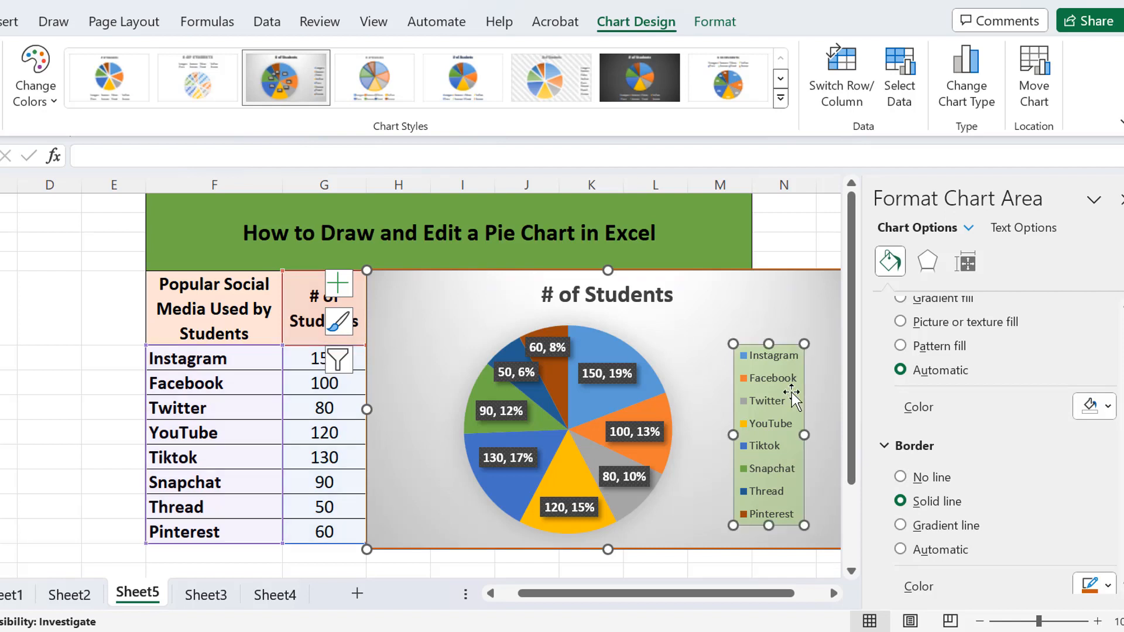
{"action": "left_click", "coordinate": [900, 528]}
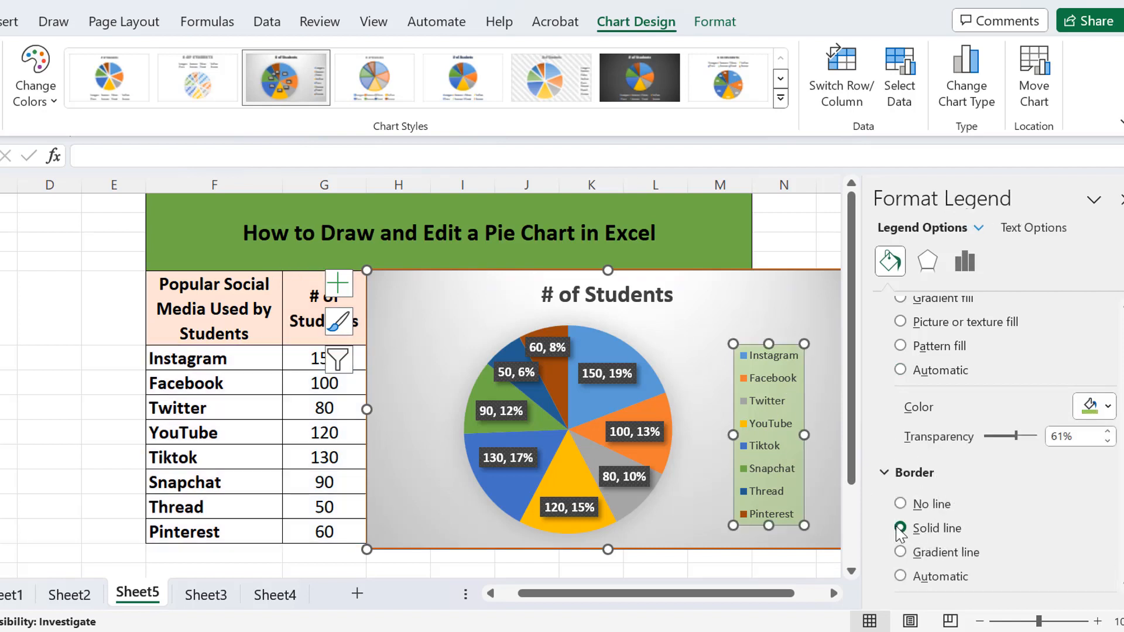
{"action": "left_click", "coordinate": [702, 455]}
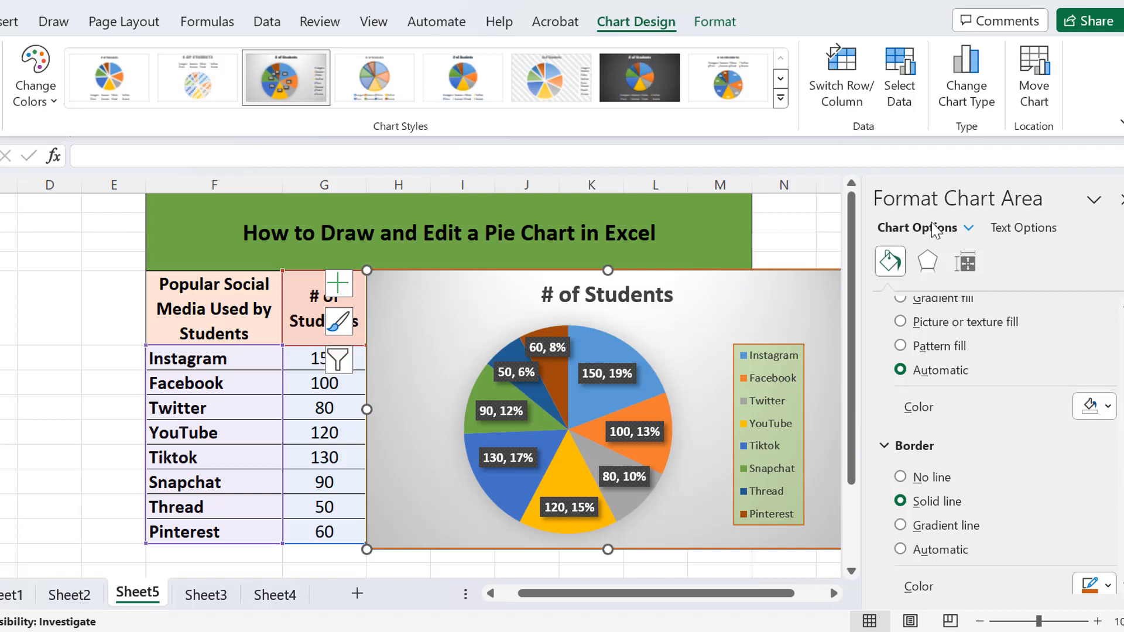
- Review the chart area's effects options, and switch to the Plot Area element to examine its shadow, glow, soft edges and 3-D format settings
{"action": "left_click", "coordinate": [926, 261]}
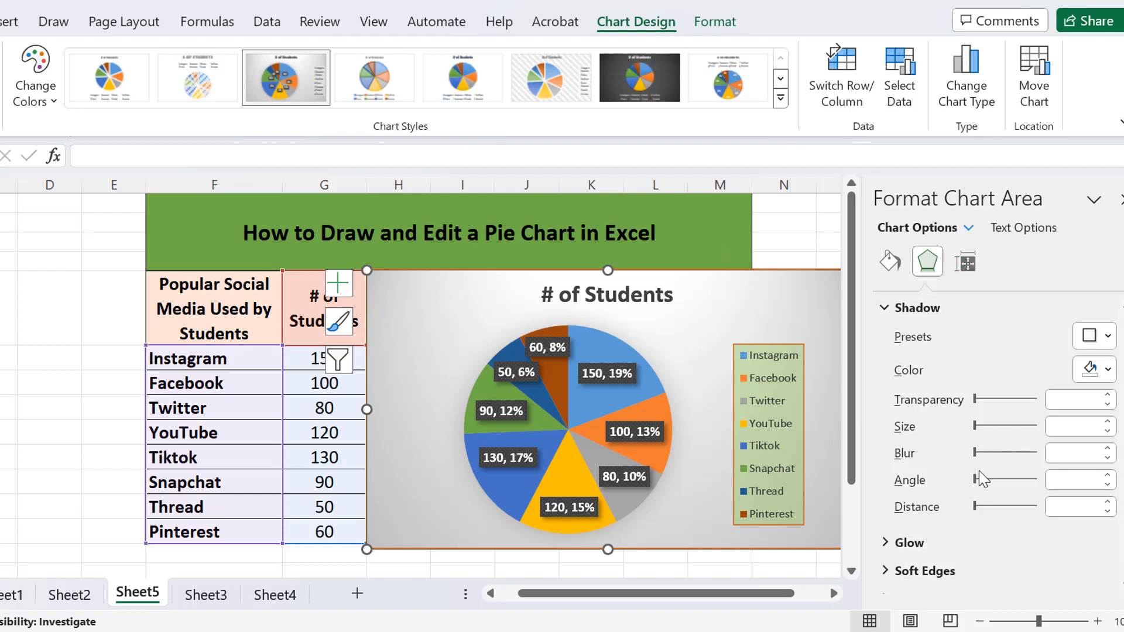
{"action": "left_click", "coordinate": [967, 227]}
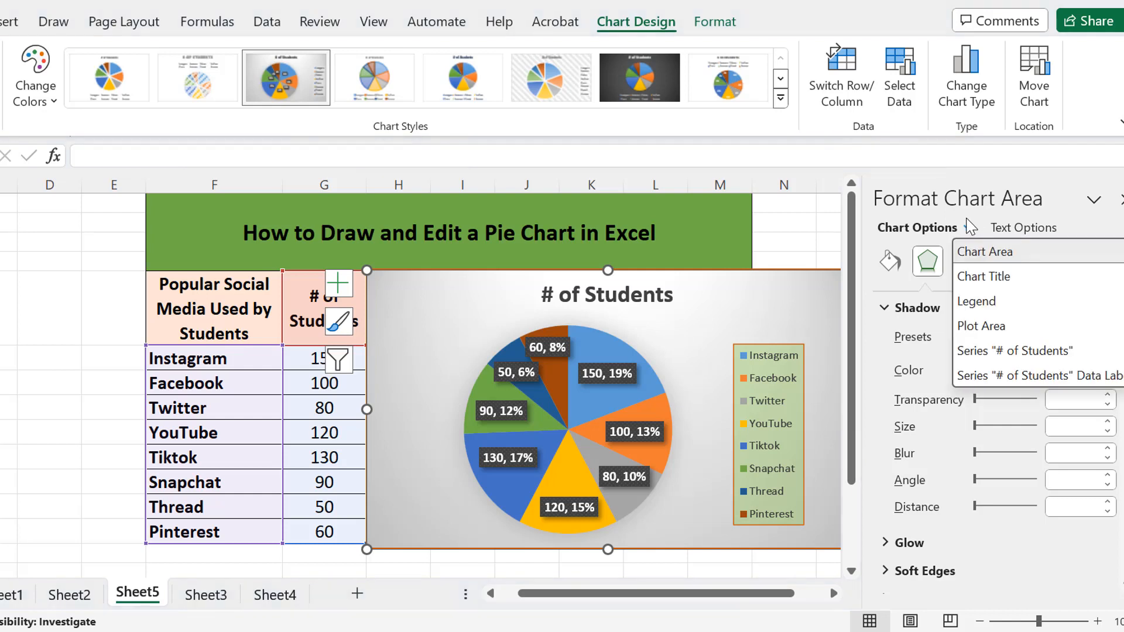
{"action": "left_click", "coordinate": [981, 327]}
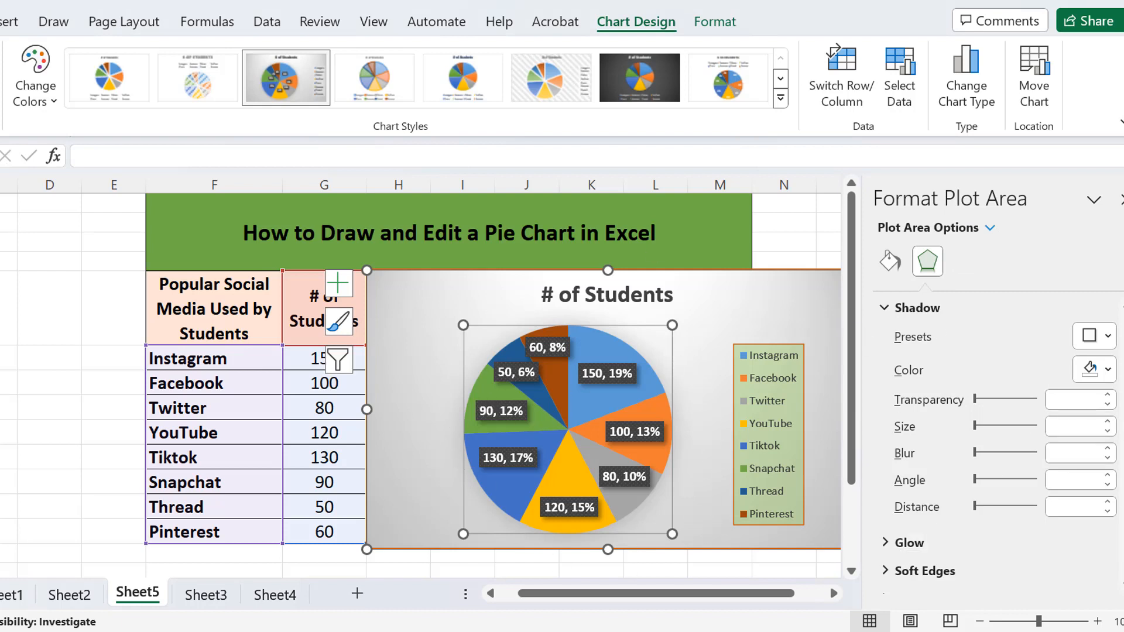
{"action": "scroll", "coordinate": [1112, 454], "scroll_direction": "down", "scroll_amount": 1}
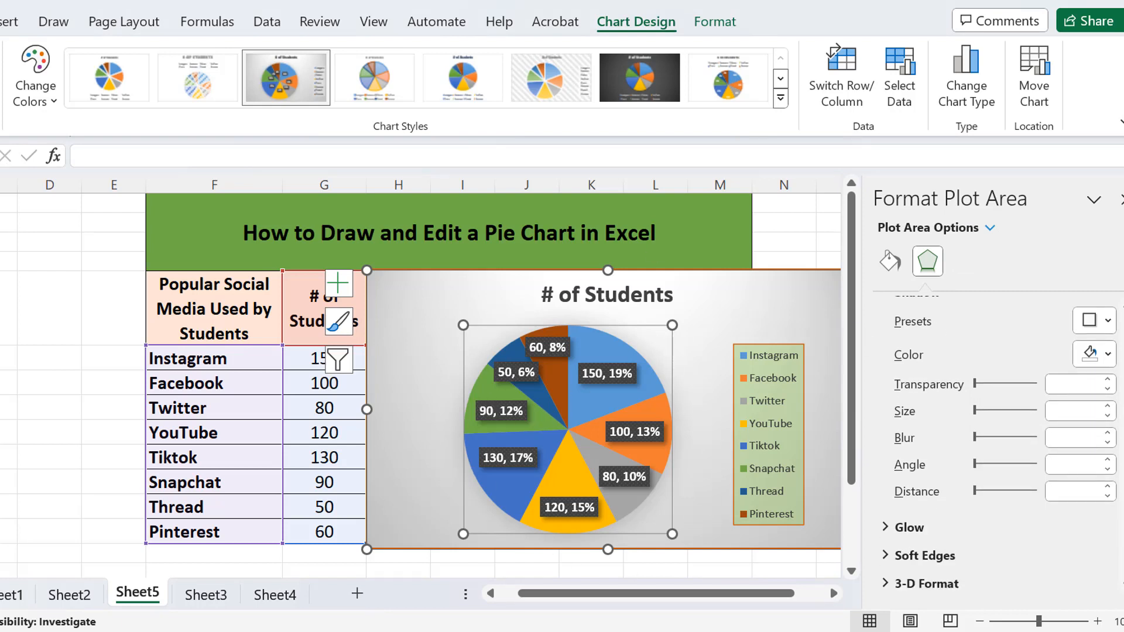